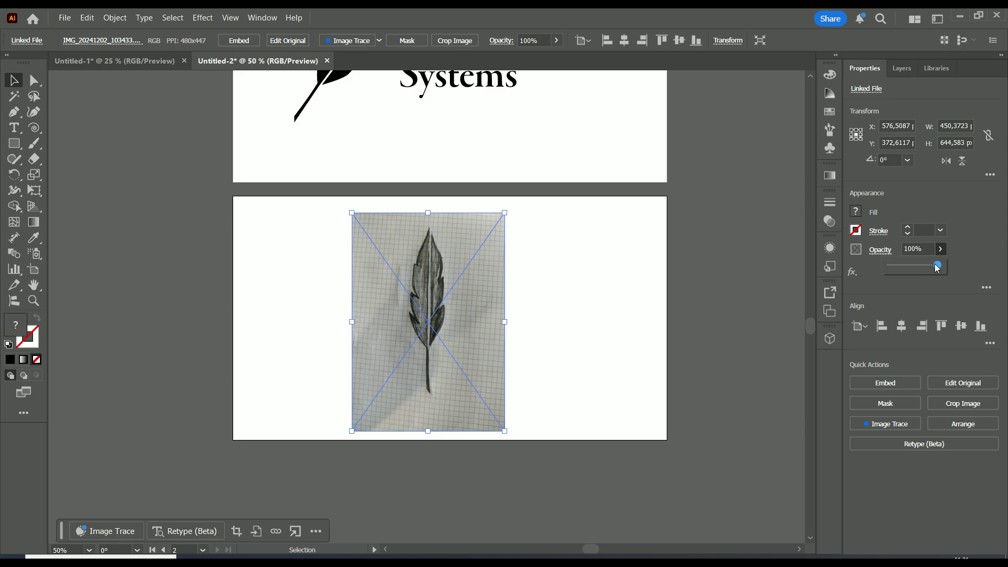
# Lower the feather sketch image's opacity to 51% and lock the image in place.
pyautogui.moveTo(932, 262)
pyautogui.mouseDown()
pyautogui.moveTo(891, 267)
pyautogui.moveTo(915, 267)
pyautogui.mouseUp()
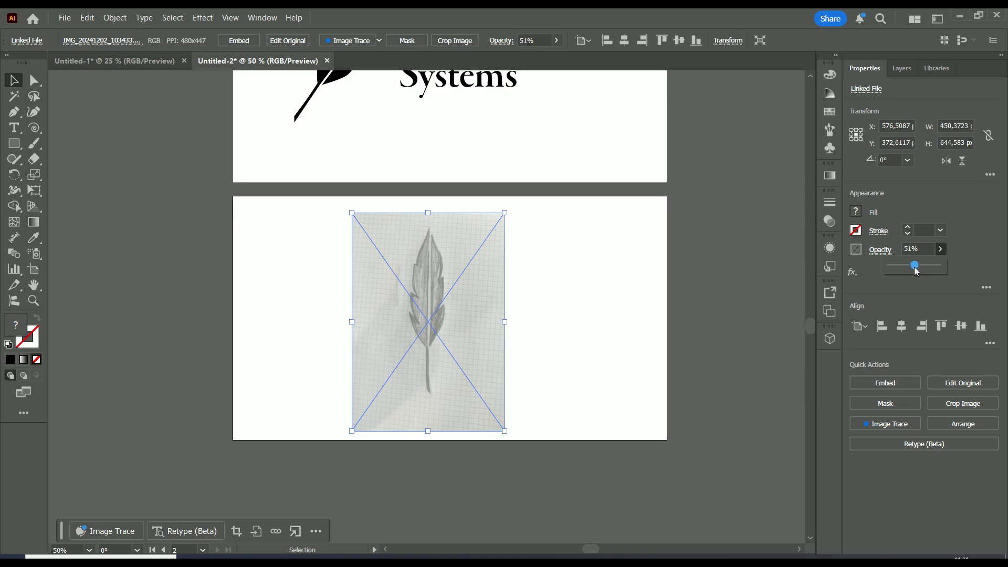
pyautogui.click(115, 18)
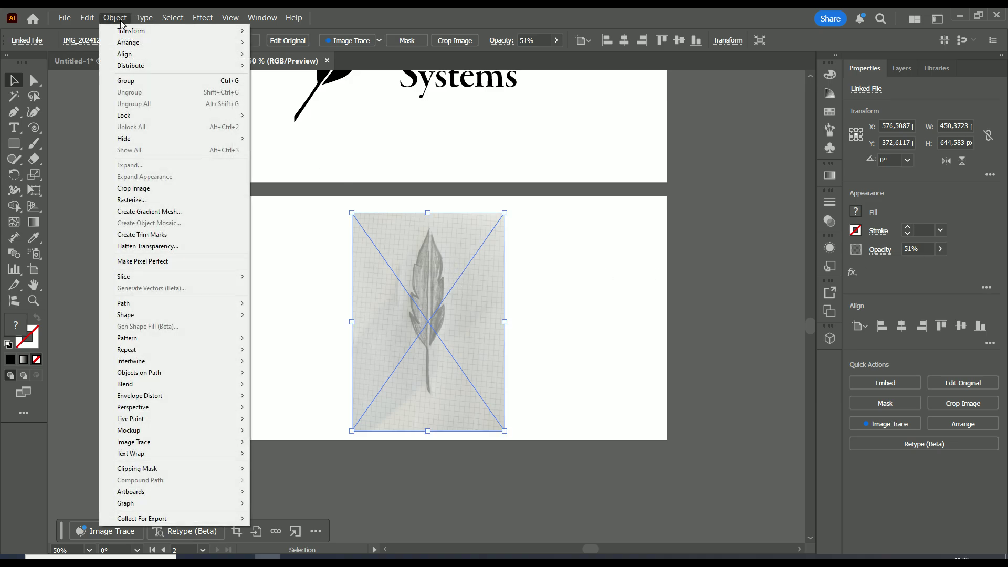
pyautogui.moveTo(132, 121)
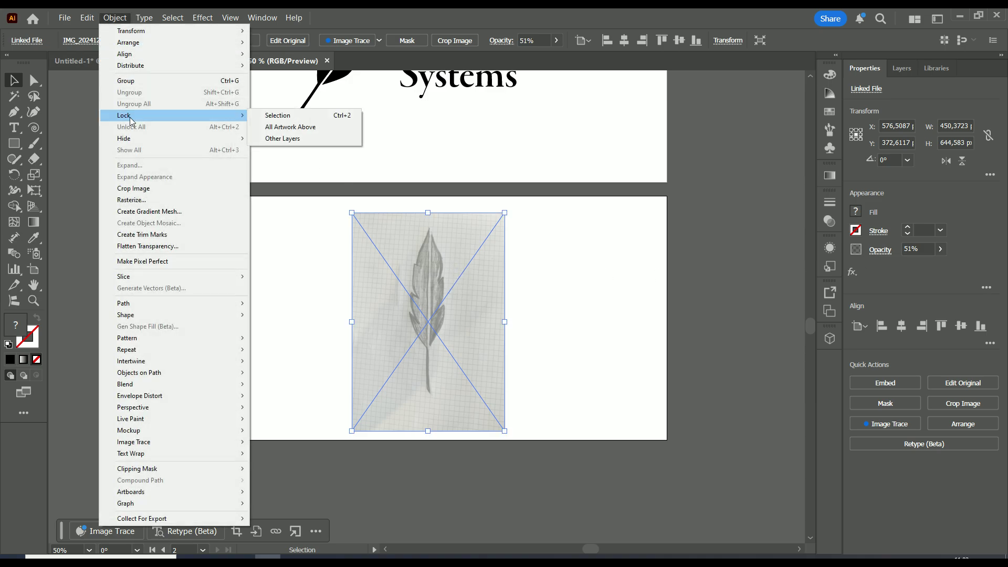
pyautogui.click(292, 116)
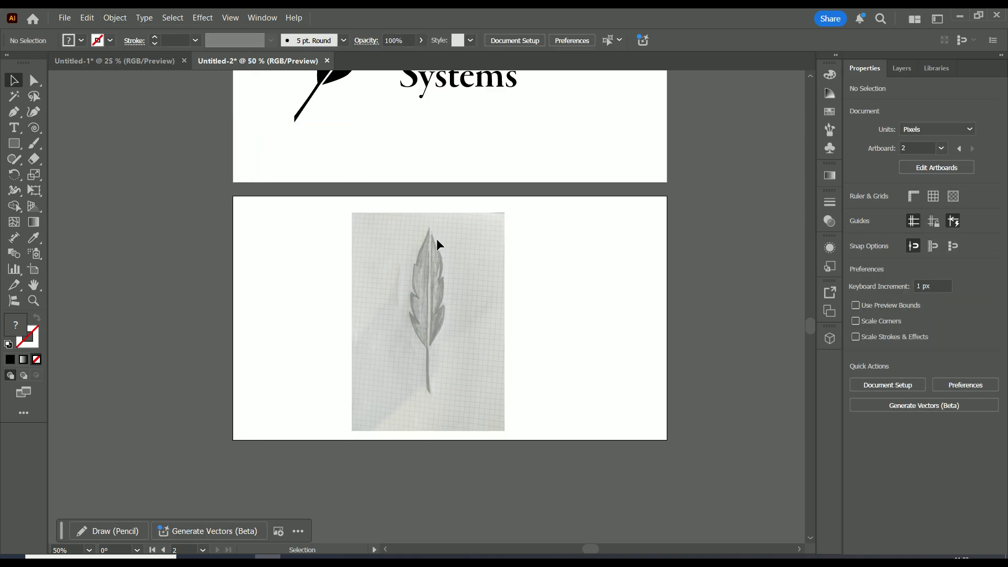
# Set up the Pen tool with no fill and a 1 pt stroke for tracing the feather sketch.
pyautogui.scroll(2, 429, 343)
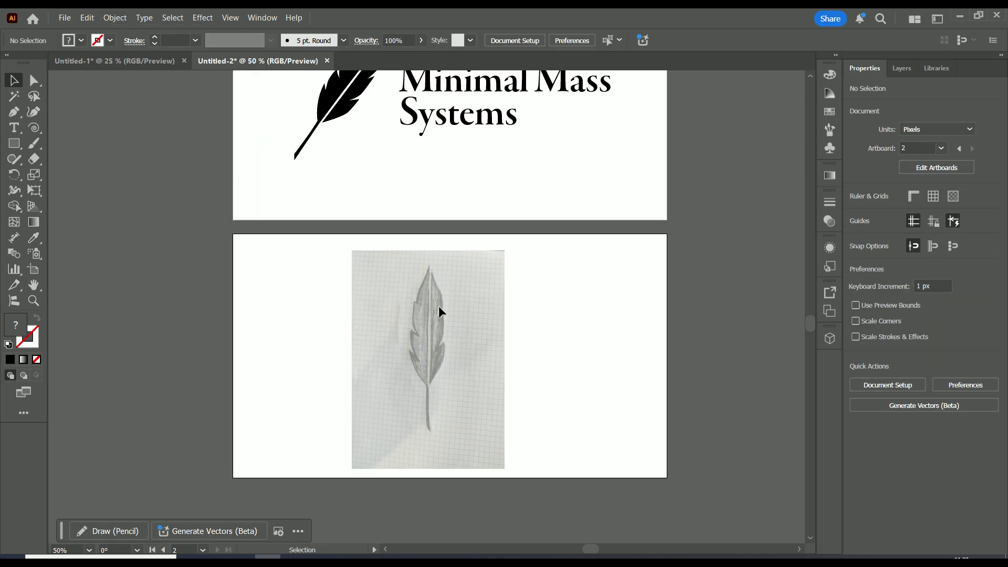
pyautogui.scroll(1, 446, 304)
pyautogui.moveTo(437, 379); pyautogui.dragTo(453, 298)
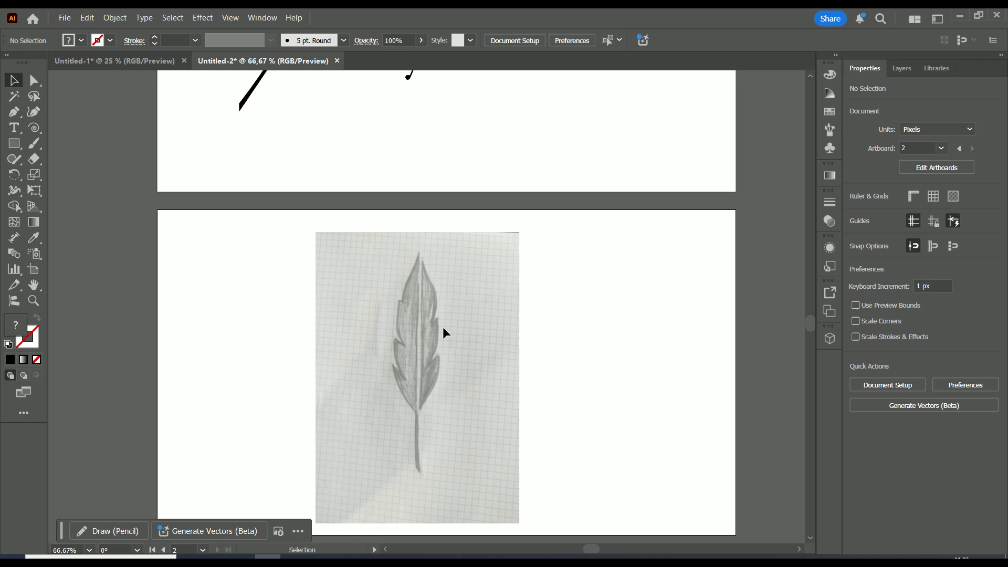
pyautogui.click(14, 113)
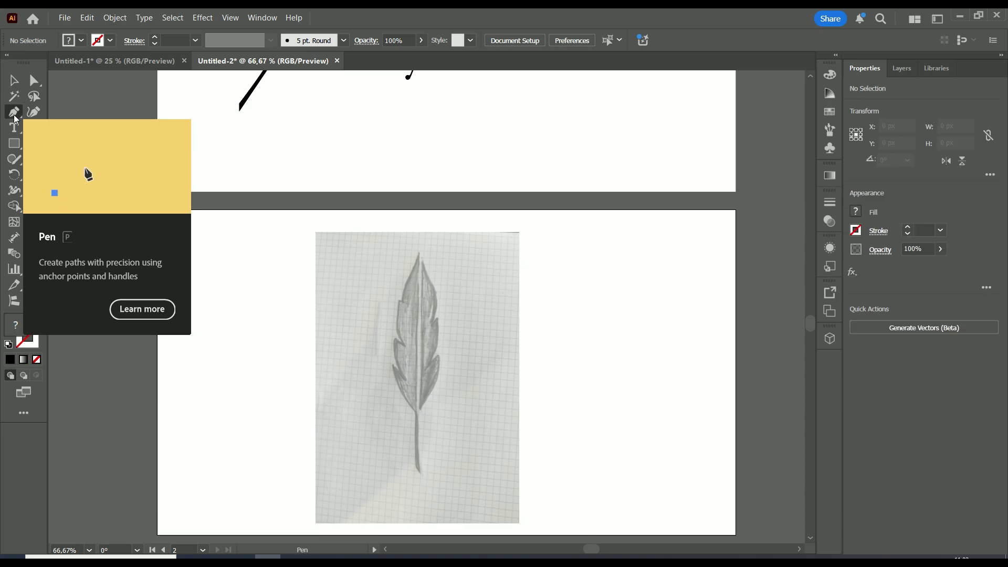
pyautogui.moveTo(442, 368); pyautogui.dragTo(468, 292)
pyautogui.scroll(2, 423, 252)
pyautogui.moveTo(458, 195); pyautogui.dragTo(442, 265)
pyautogui.hotkey('ctrl', 'z')
pyautogui.moveTo(460, 172); pyautogui.dragTo(451, 217)
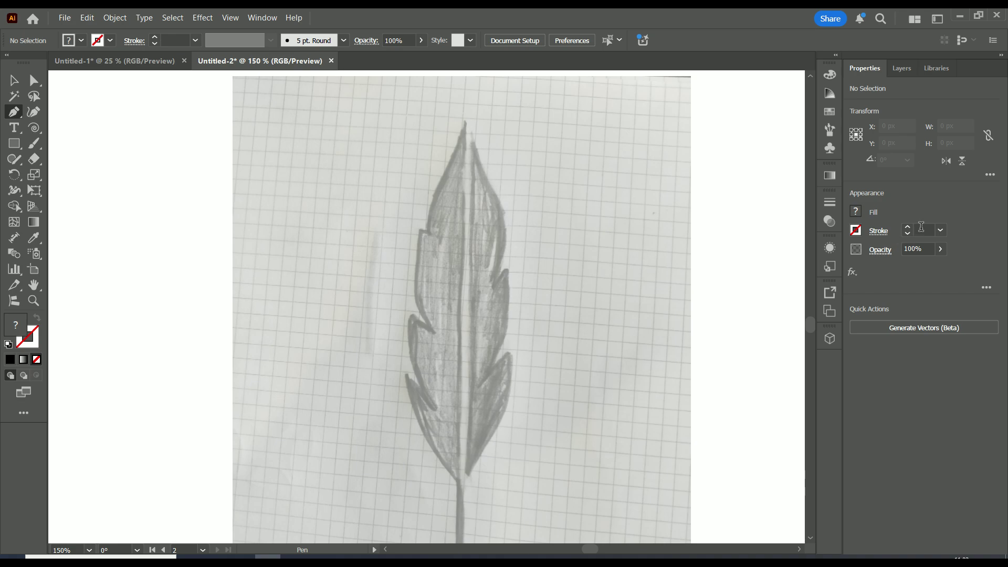
pyautogui.click(910, 230)
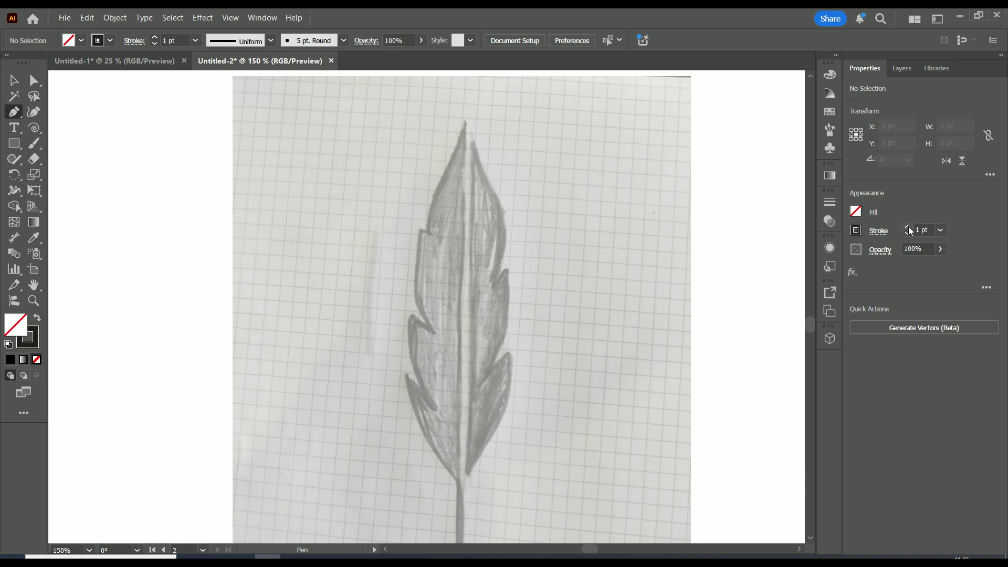
pyautogui.click(855, 211)
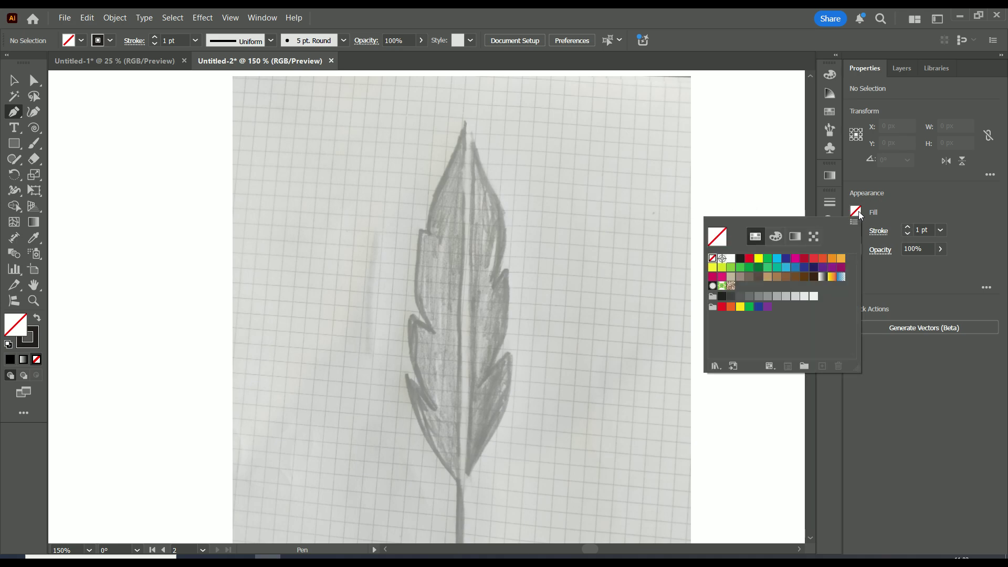
pyautogui.click(860, 215)
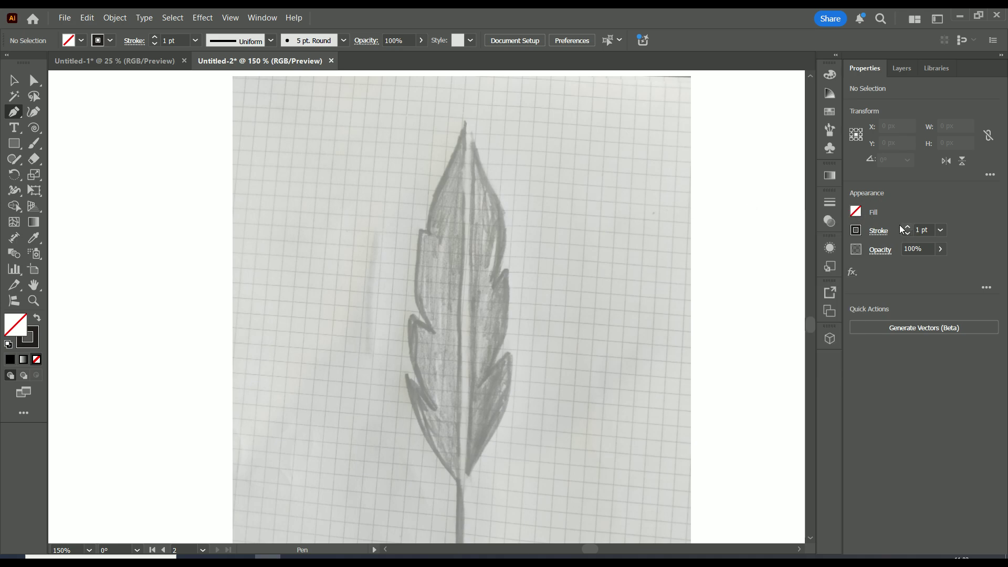
pyautogui.click(857, 213)
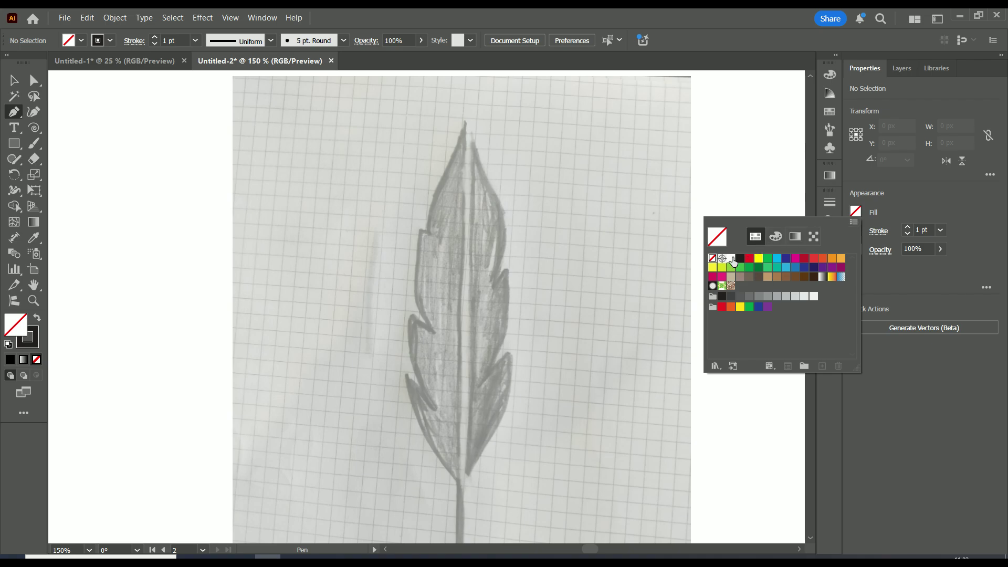
# Trace the feather's upper left edge from its tip through the first notch to the corner of the next barb.
pyautogui.click(468, 124)
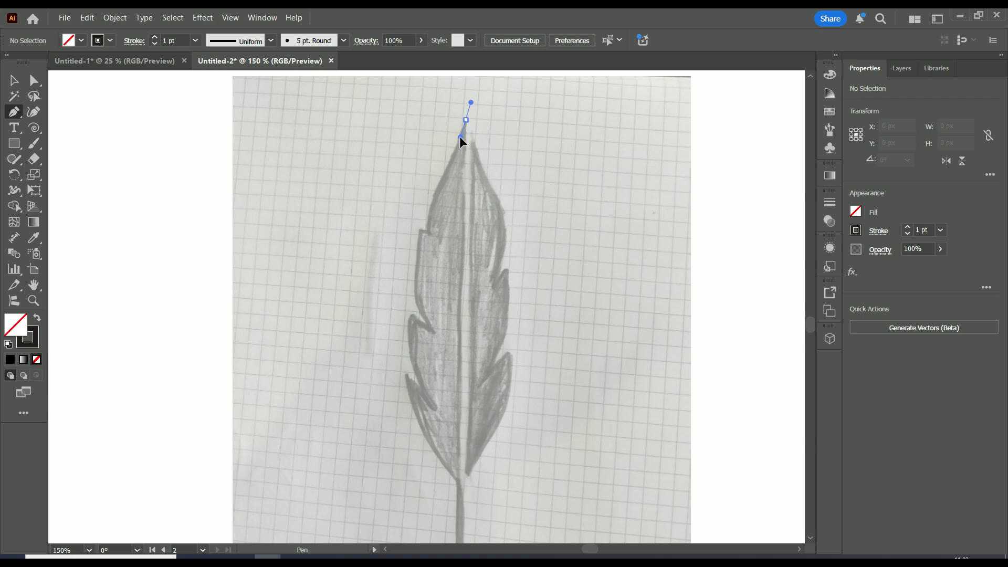
pyautogui.moveTo(460, 137); pyautogui.dragTo(460, 138)
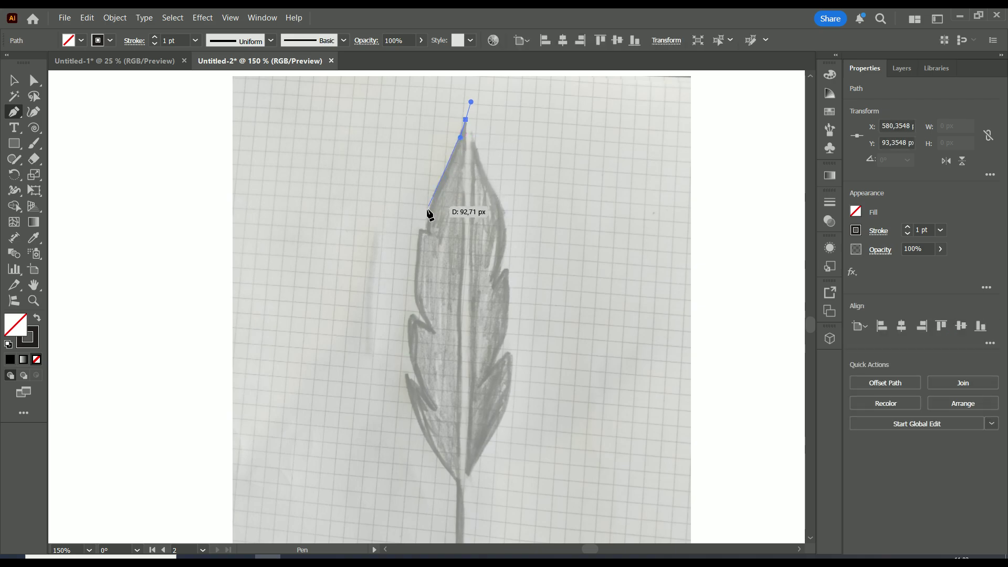
pyautogui.scroll(3, 429, 214)
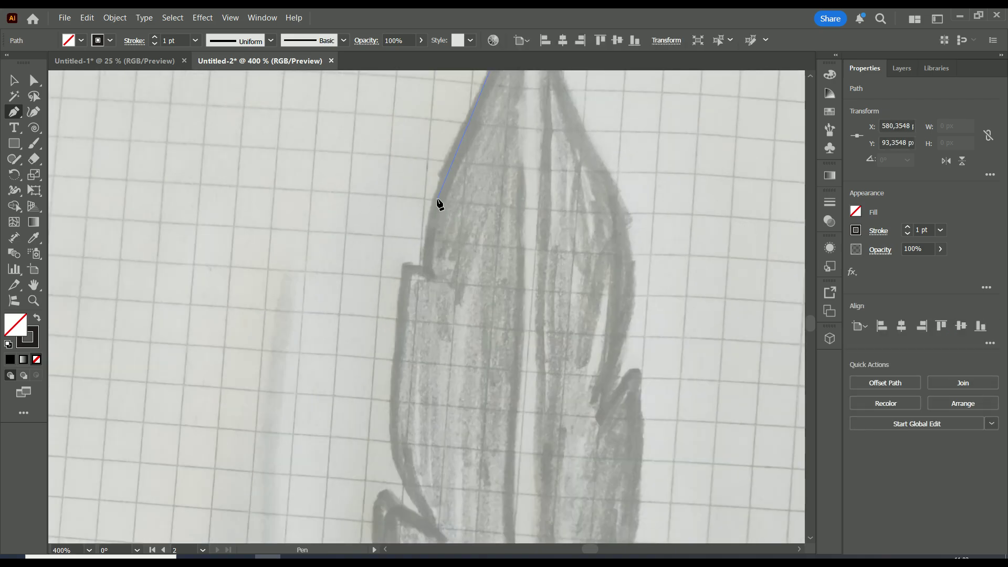
pyautogui.scroll(-1, 439, 200)
pyautogui.click(433, 204)
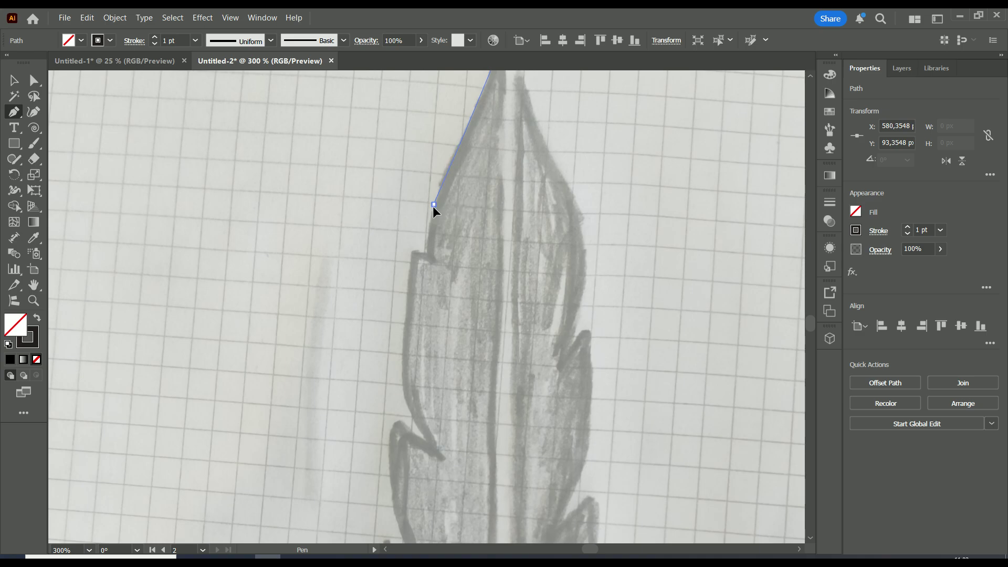
pyautogui.moveTo(433, 207); pyautogui.dragTo(417, 276)
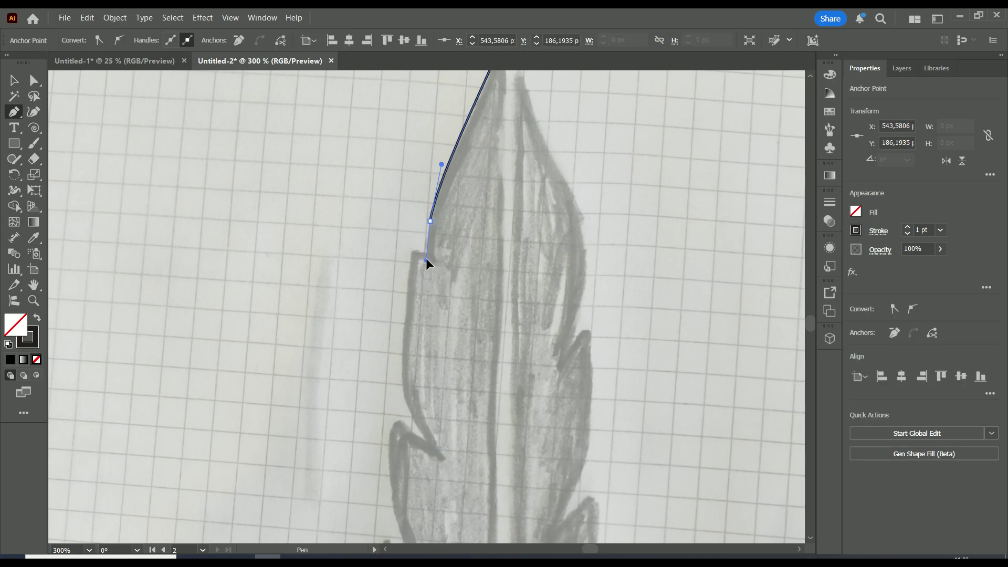
pyautogui.moveTo(434, 264); pyautogui.dragTo(412, 250)
pyautogui.click(412, 249)
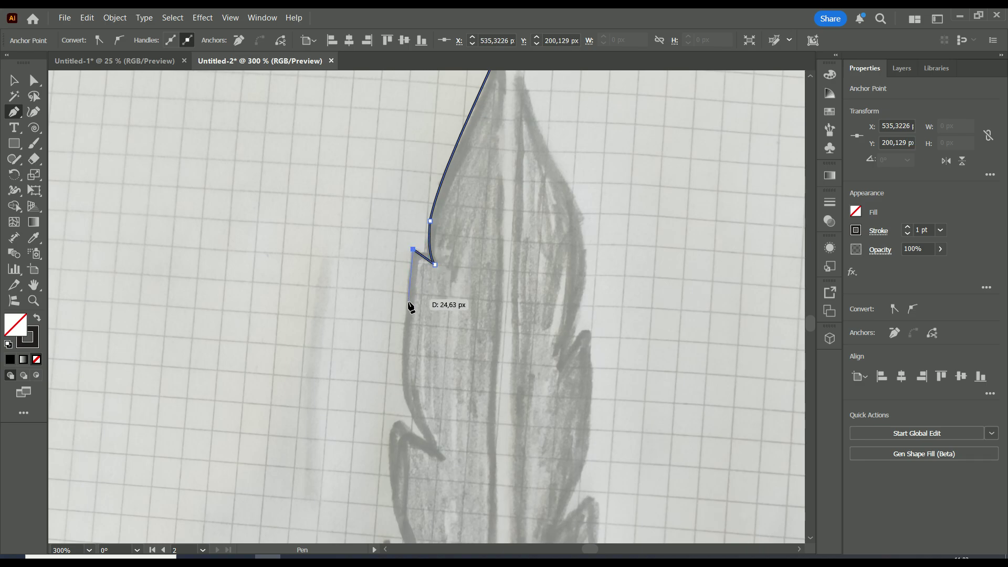
# Continue the path down the left edge into the second notch and out to the next barb's tip.
pyautogui.scroll(-3, 404, 405)
pyautogui.moveTo(396, 303); pyautogui.dragTo(403, 325)
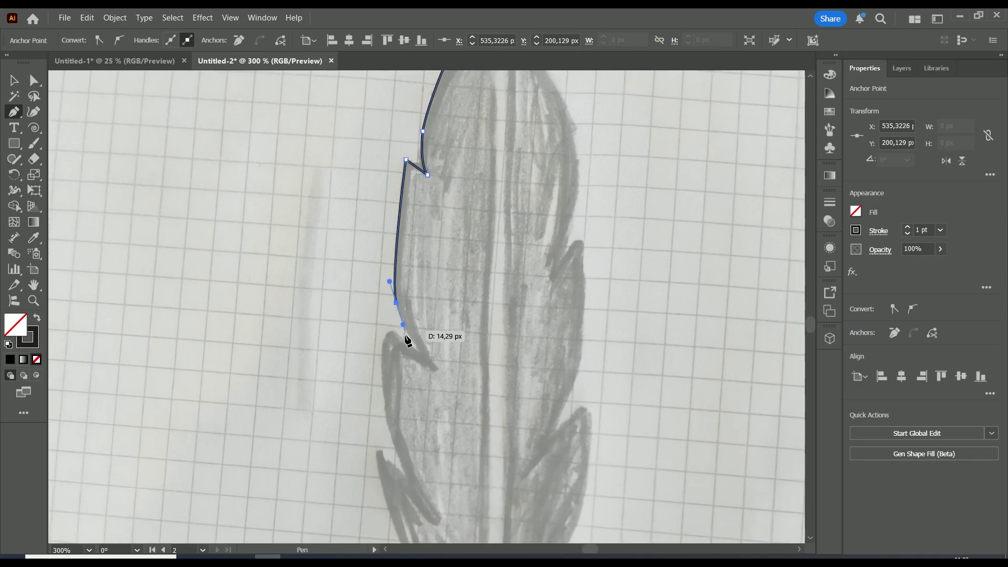
pyautogui.click(434, 369)
pyautogui.moveTo(435, 370); pyautogui.dragTo(388, 331)
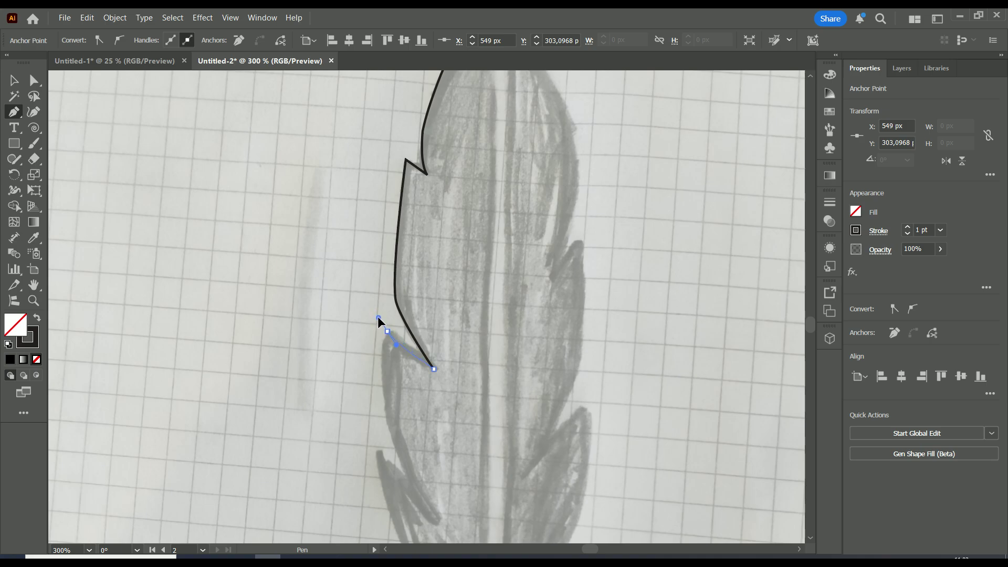
# Redirect the outgoing direction handle at the barb tip below the second notch so it points down the sketched edge.
pyautogui.moveTo(377, 316); pyautogui.dragTo(378, 327)
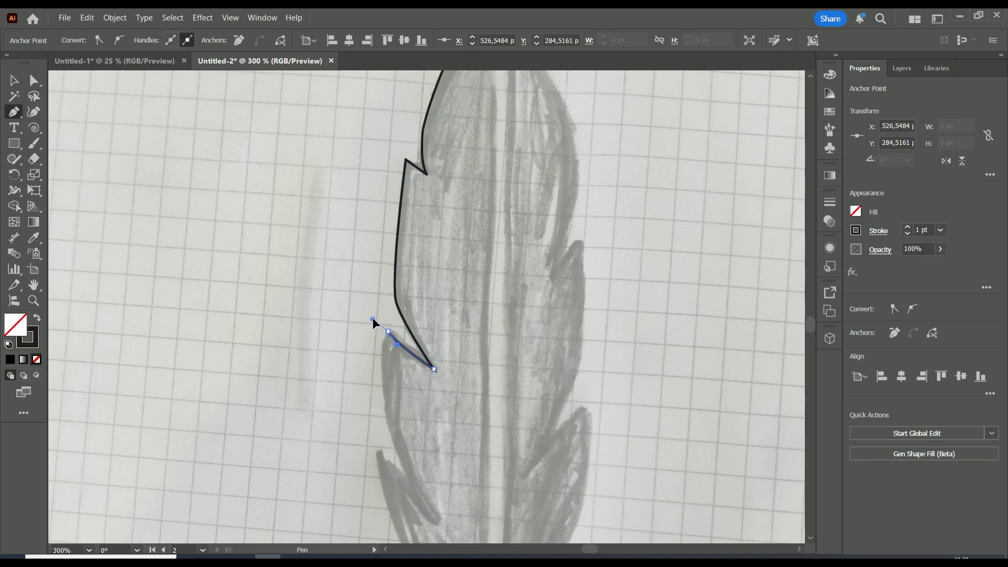
pyautogui.moveTo(375, 342); pyautogui.dragTo(377, 313)
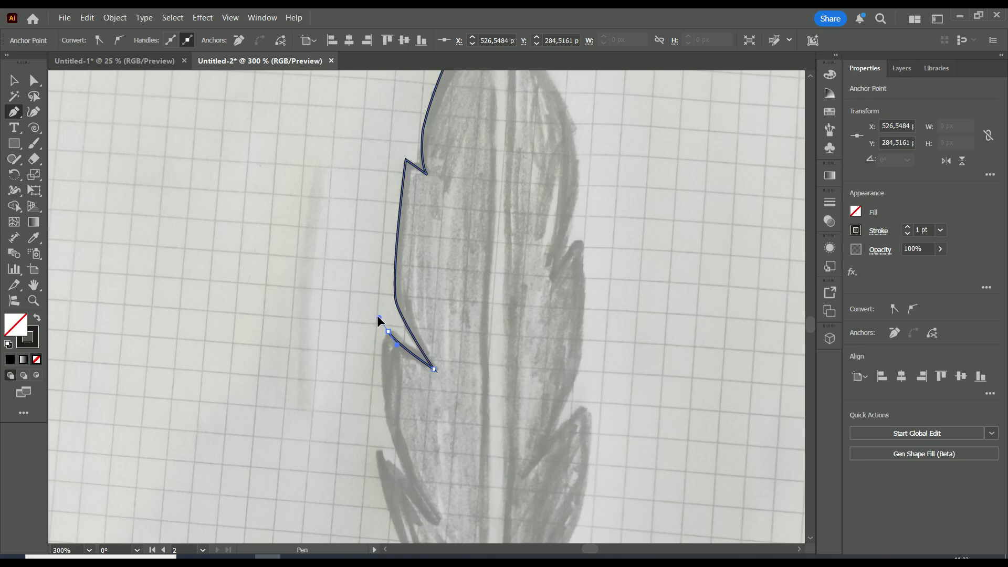
pyautogui.moveTo(375, 314); pyautogui.dragTo(379, 317)
pyautogui.moveTo(379, 317); pyautogui.dragTo(377, 323)
pyautogui.moveTo(383, 362); pyautogui.dragTo(384, 363)
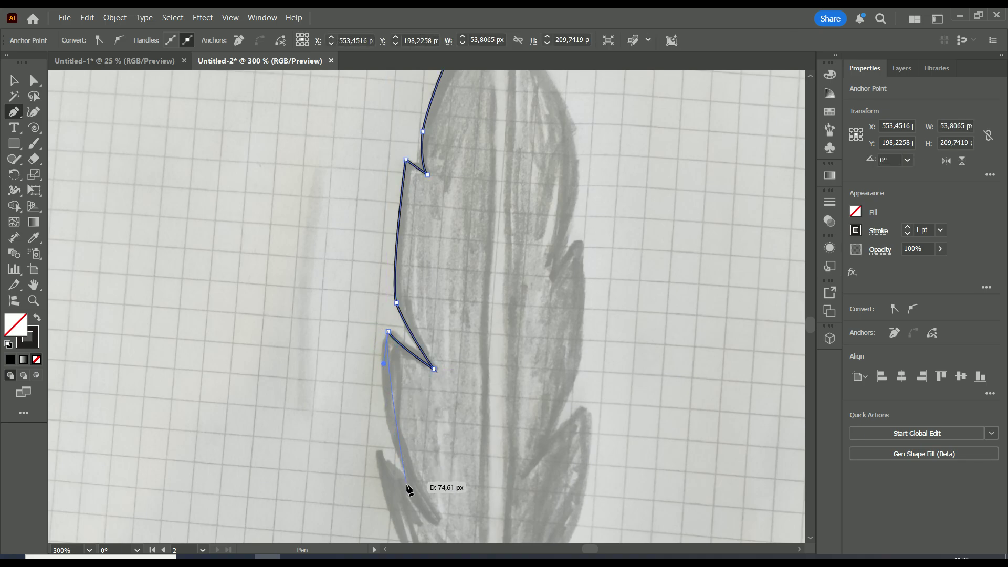
# Curve the path down into the third left notch and add a corner anchor at the lowest barb's tip.
pyautogui.click(419, 498)
pyautogui.moveTo(437, 527); pyautogui.dragTo(438, 166)
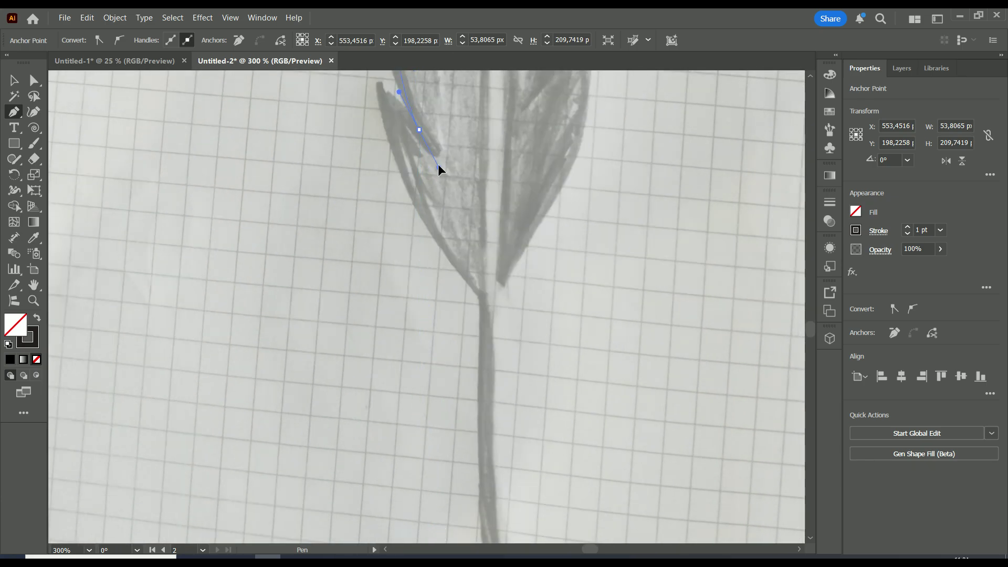
pyautogui.moveTo(471, 213); pyautogui.dragTo(471, 213)
pyautogui.moveTo(423, 106); pyautogui.dragTo(492, 300)
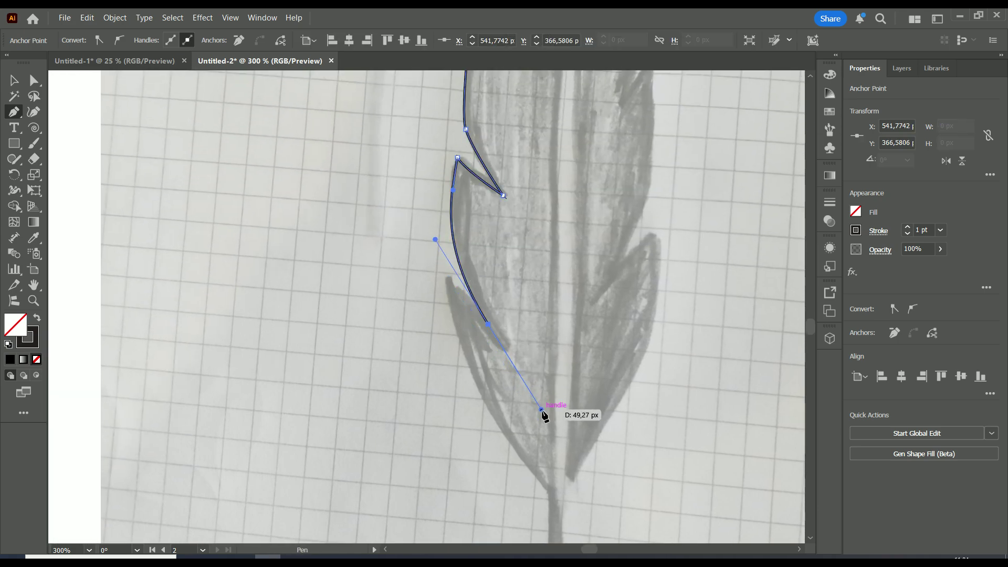
pyautogui.click(488, 324)
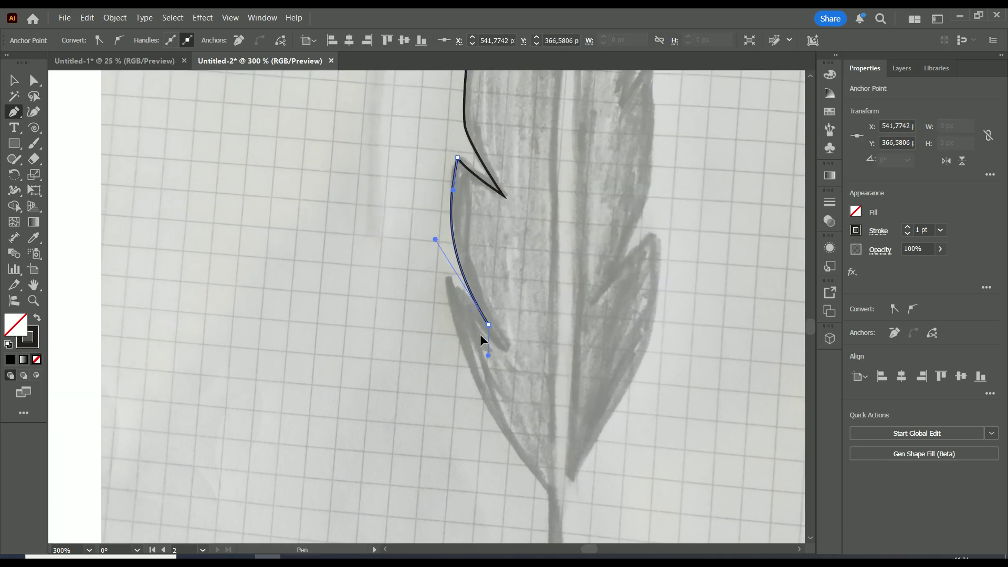
pyautogui.moveTo(448, 275); pyautogui.dragTo(444, 268)
pyautogui.keyDown('ctrl'); pyautogui.click(444, 268); pyautogui.keyUp('ctrl')
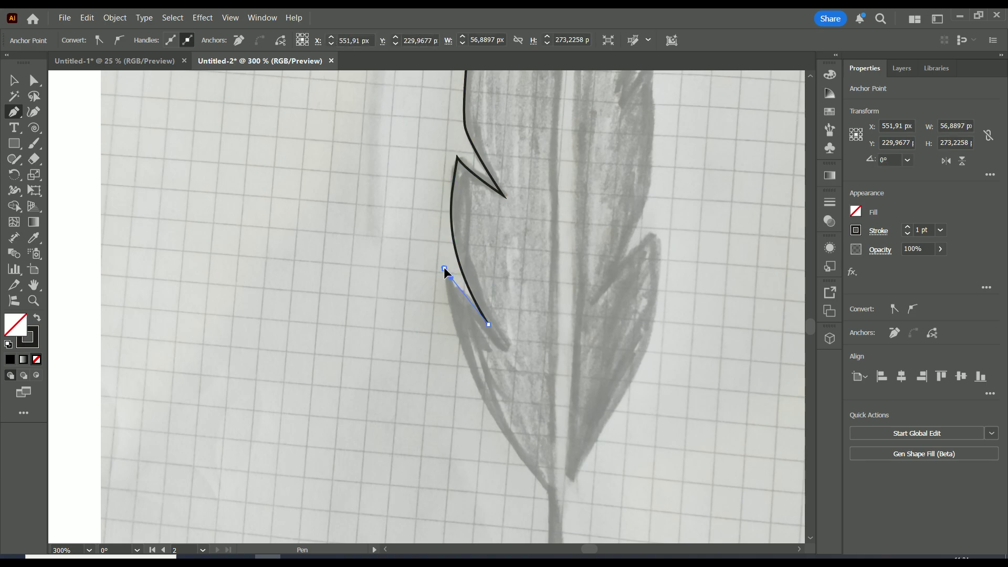
pyautogui.click(443, 267)
# Trace the lowest left barb's outer edge down to the stem with a curved segment, undoing the unwanted handle change.
pyautogui.press('space')
pyautogui.moveTo(517, 429); pyautogui.dragTo(449, 314)
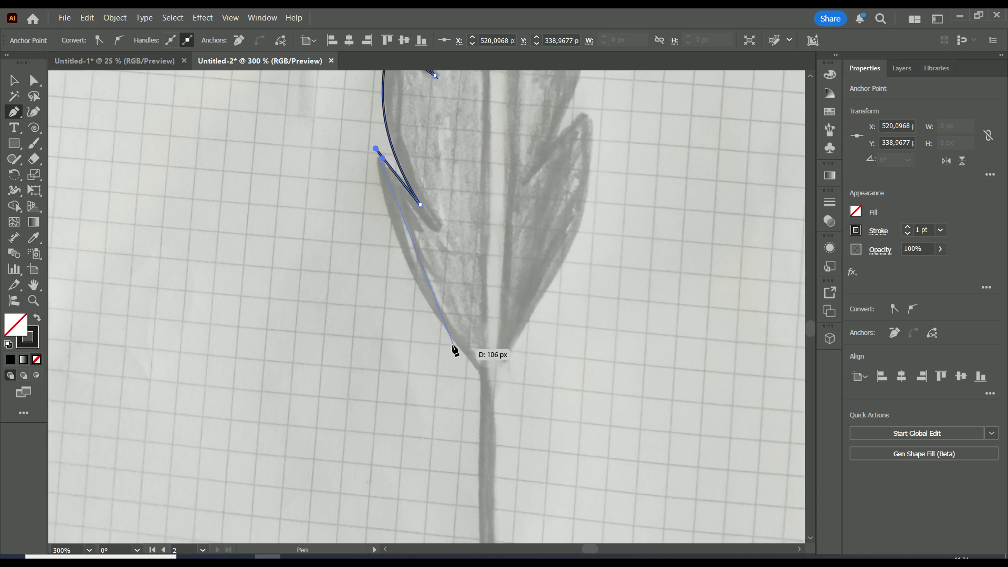
pyautogui.click(471, 362)
pyautogui.moveTo(471, 363); pyautogui.dragTo(547, 434)
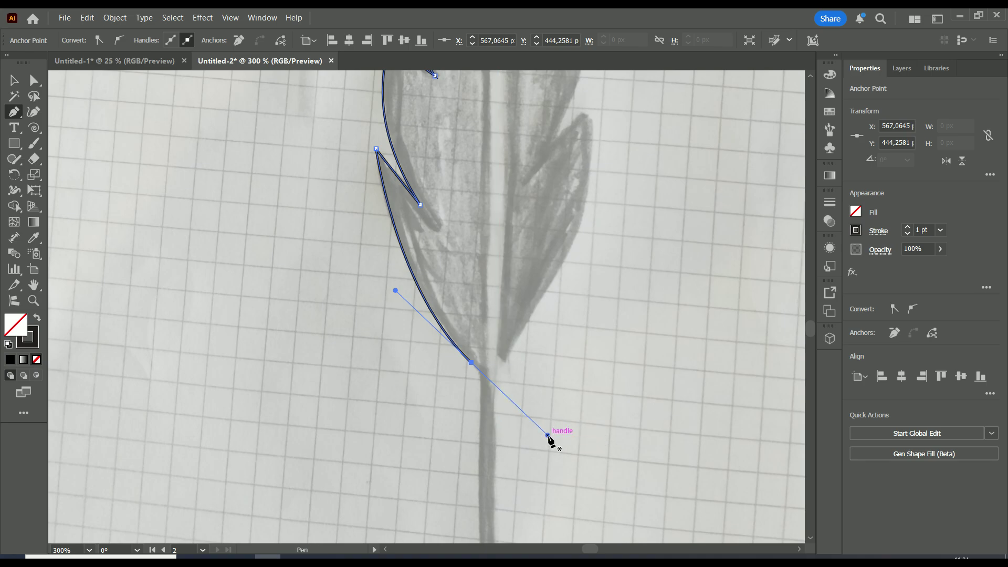
pyautogui.moveTo(547, 435); pyautogui.dragTo(506, 439)
pyautogui.hotkey('ctrl', 'z')
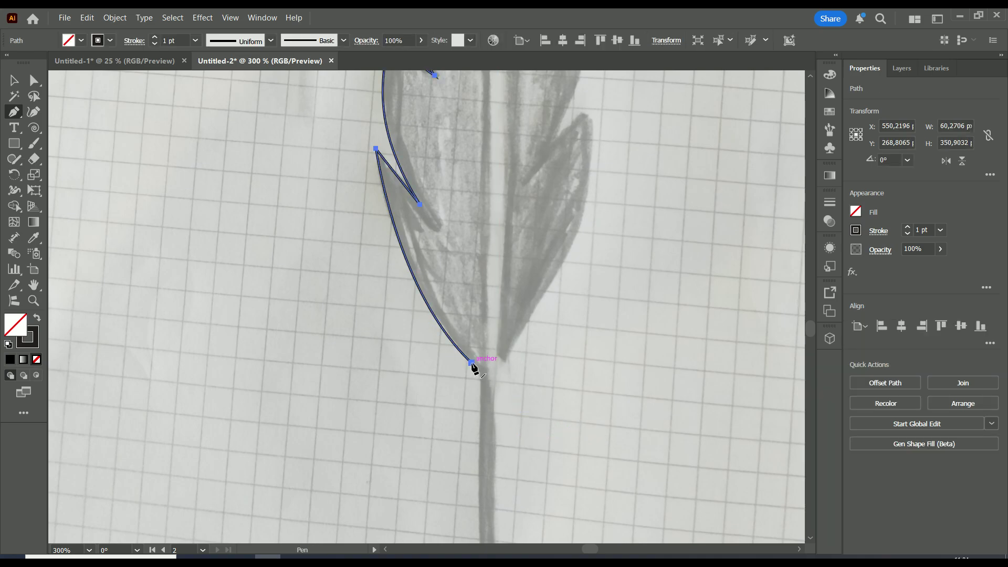
# Outline the stem down its left side, around its slanted end and back up its right side to the feather base.
pyautogui.moveTo(472, 363); pyautogui.dragTo(492, 403)
pyautogui.scroll(-5, 481, 427)
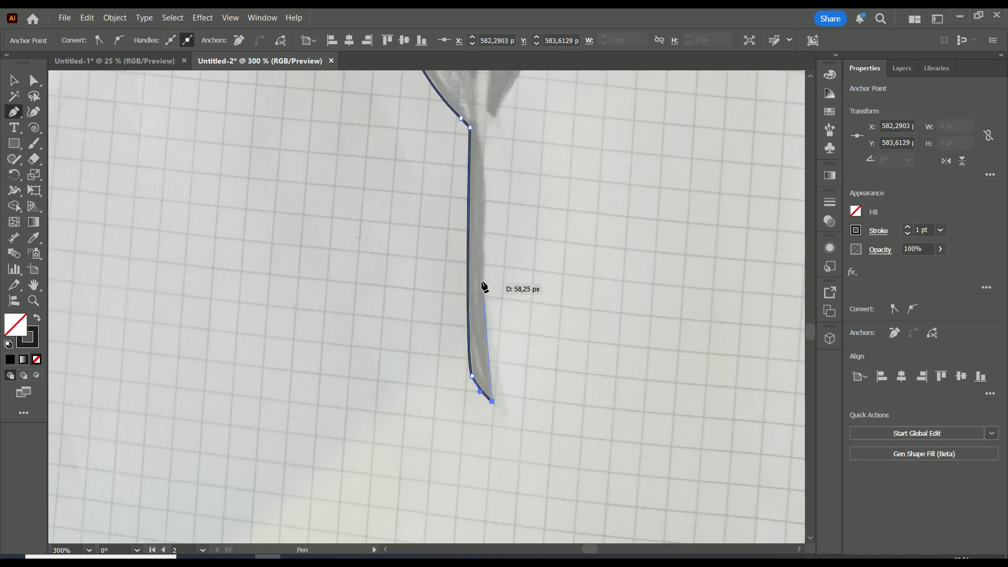
pyautogui.click(481, 127)
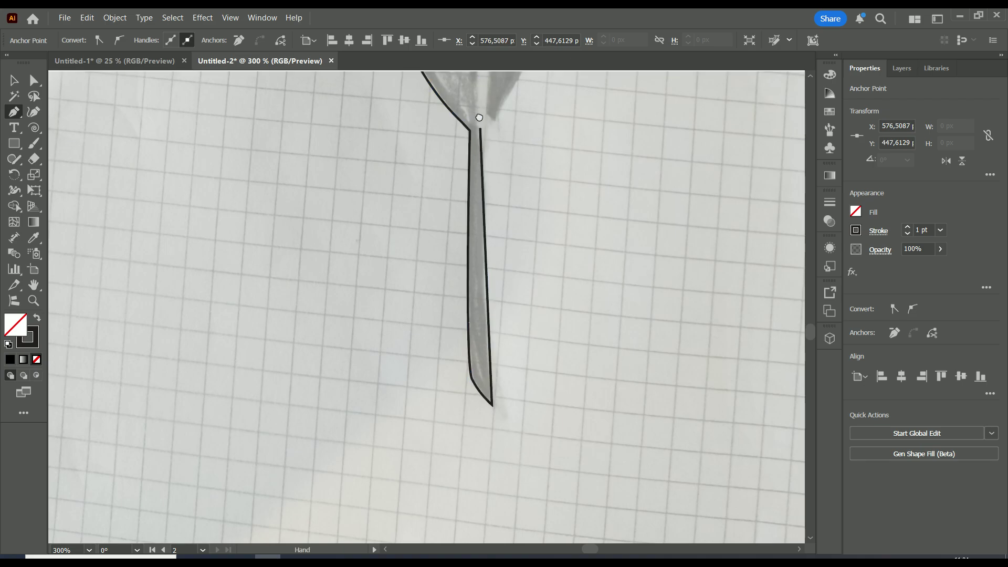
# Run the path up the feather's central shaft and close it at the starting anchor on the tip.
pyautogui.scroll(5, 486, 263)
pyautogui.click(480, 141)
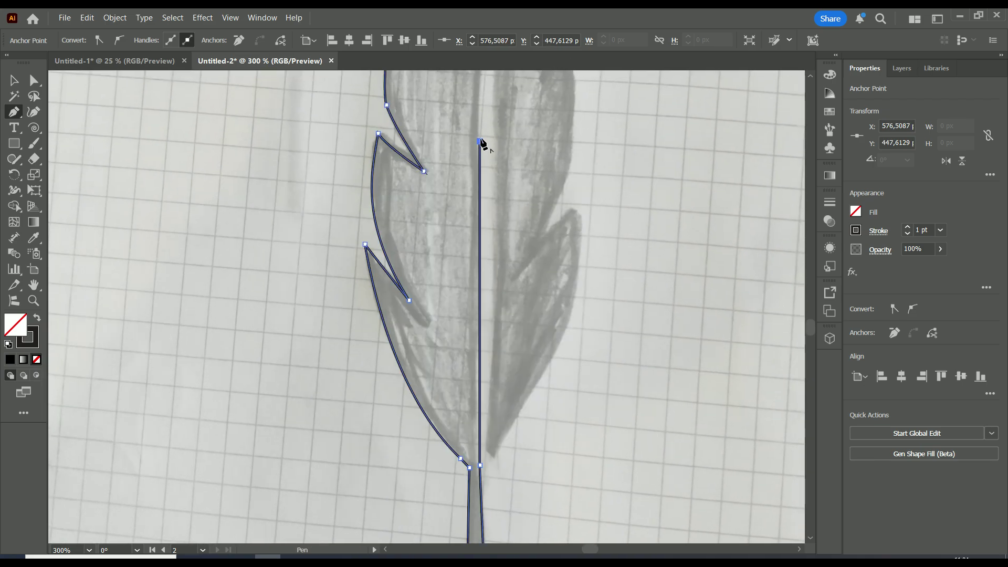
pyautogui.scroll(5, 480, 92)
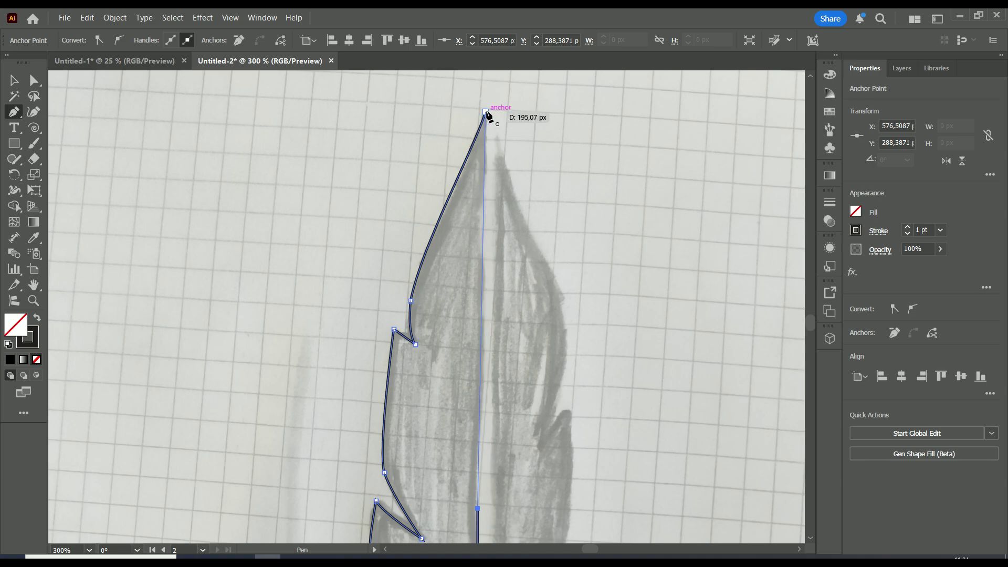
pyautogui.click(485, 112)
pyautogui.scroll(-3, 508, 167)
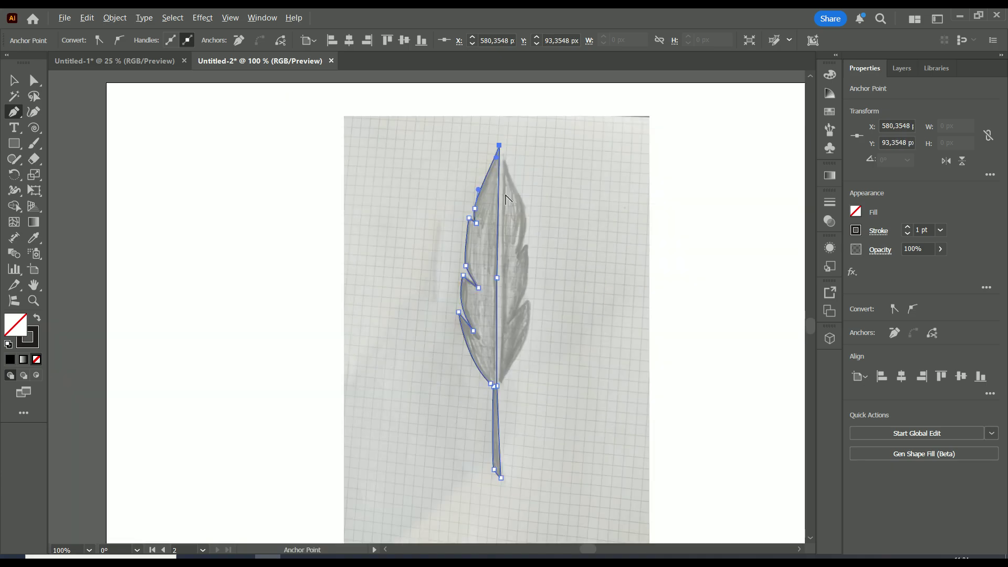
# Start a separate path at the top of the feather's right half and run a straight inner edge down to its base.
pyautogui.scroll(1, 525, 367)
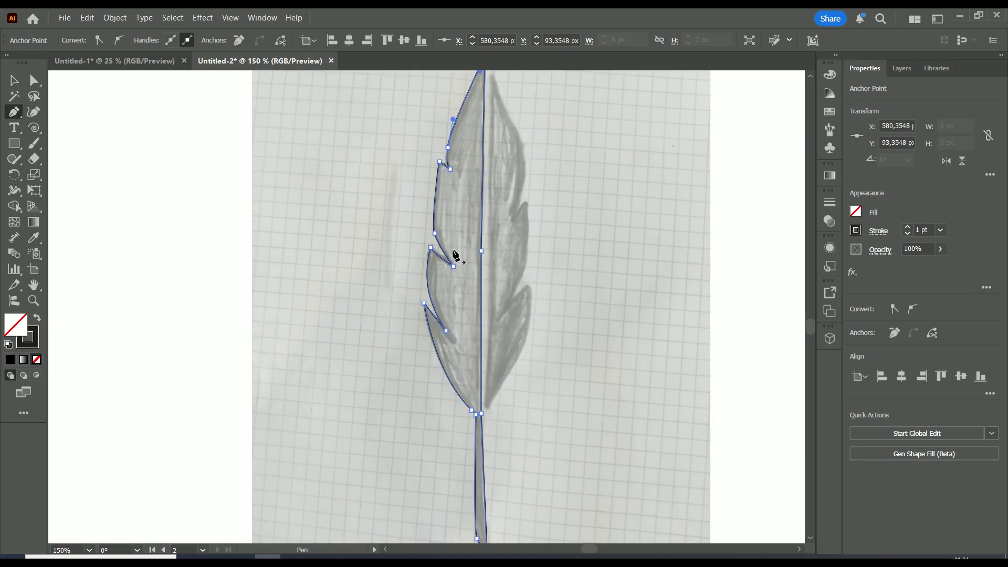
pyautogui.scroll(3, 454, 254)
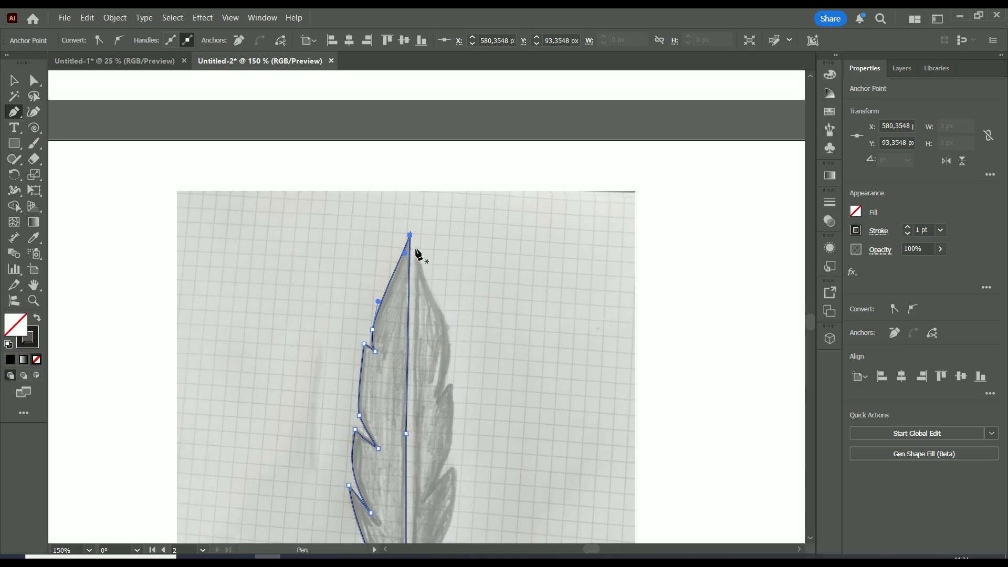
pyautogui.click(413, 323)
pyautogui.scroll(-5, 423, 349)
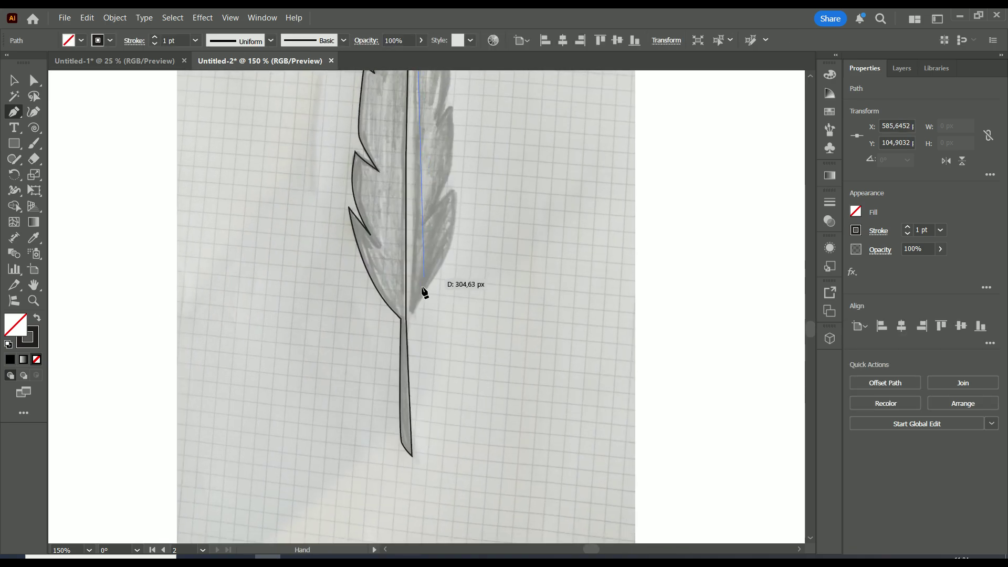
pyautogui.click(411, 313)
pyautogui.moveTo(428, 284); pyautogui.dragTo(449, 390)
# Trace the lowest right barb's outer edge upward with a curved segment, adding corner anchors at its tip and inner notch.
pyautogui.scroll(3, 457, 169)
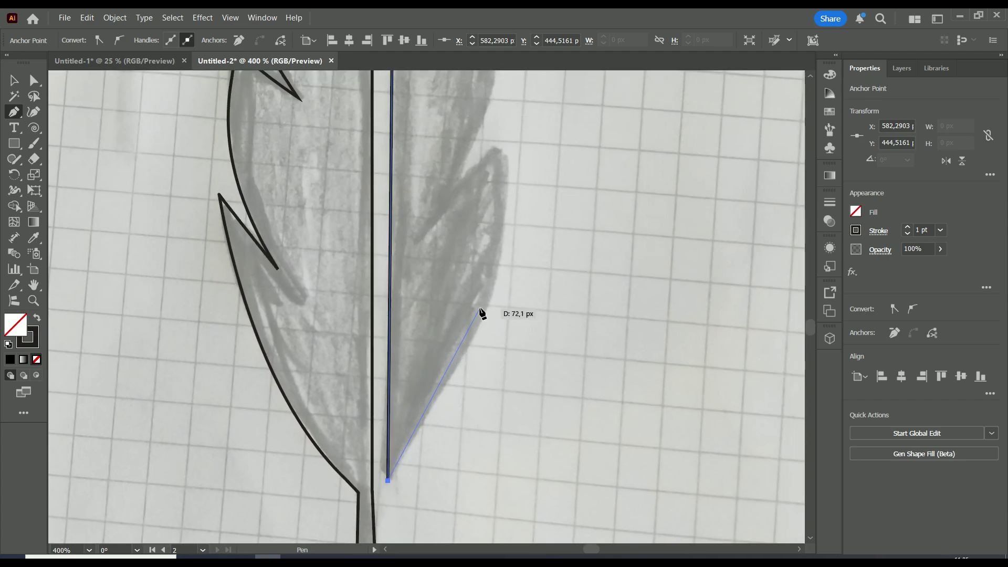
pyautogui.moveTo(495, 282); pyautogui.dragTo(505, 222)
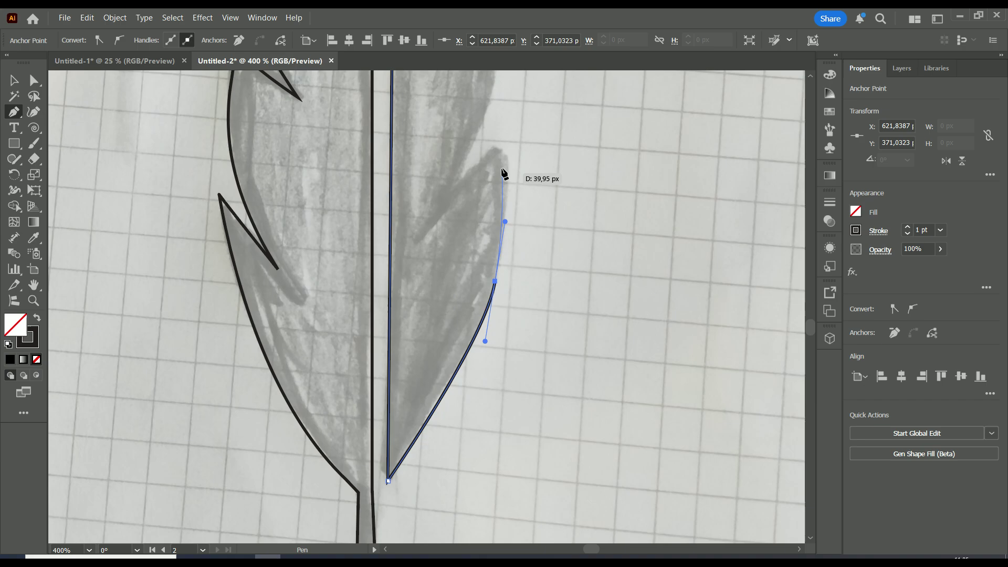
pyautogui.click(508, 140)
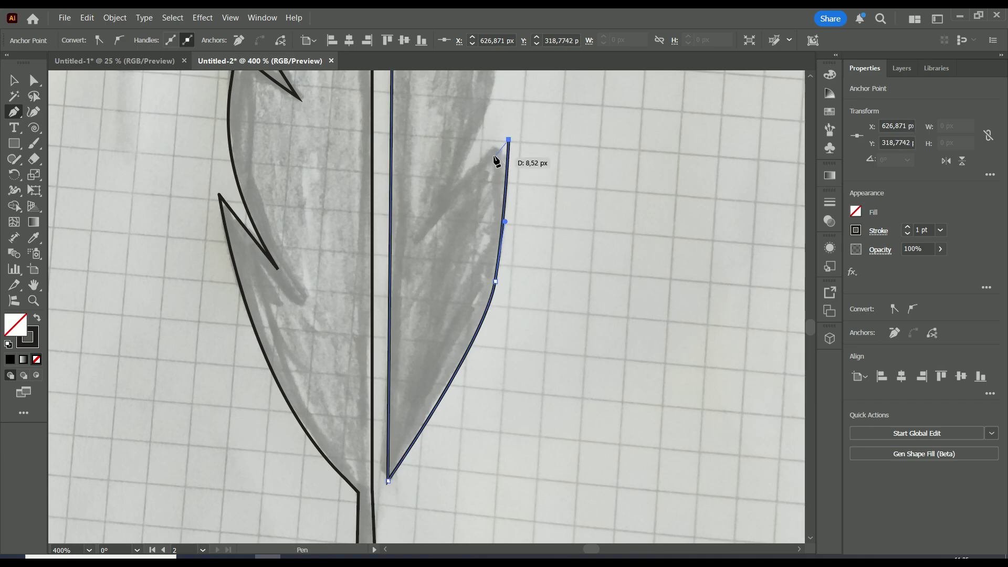
pyautogui.click(445, 194)
pyautogui.press('Escape')
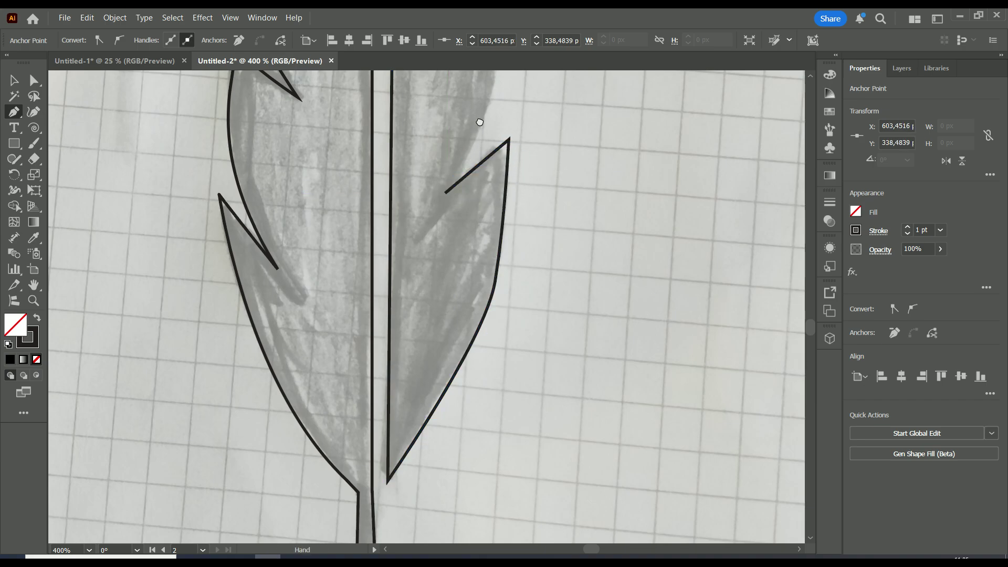
pyautogui.moveTo(477, 117); pyautogui.dragTo(439, 242)
pyautogui.click(404, 315)
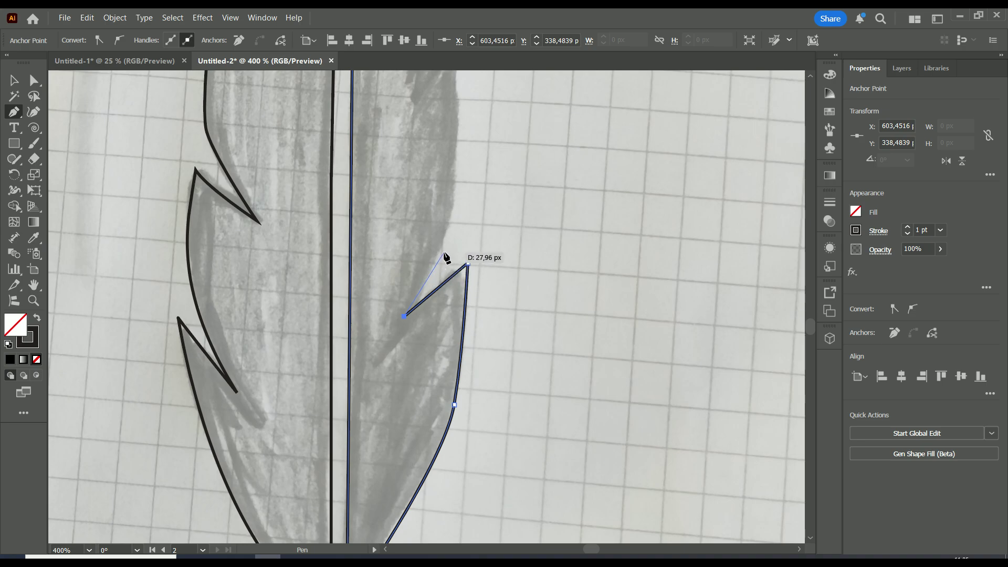
# Redo the lowest right barb's tip and notch anchors, angling the notch's outgoing handle up along the next barb.
pyautogui.press('ctrl')
pyautogui.moveTo(465, 287); pyautogui.dragTo(467, 267)
pyautogui.click(466, 263)
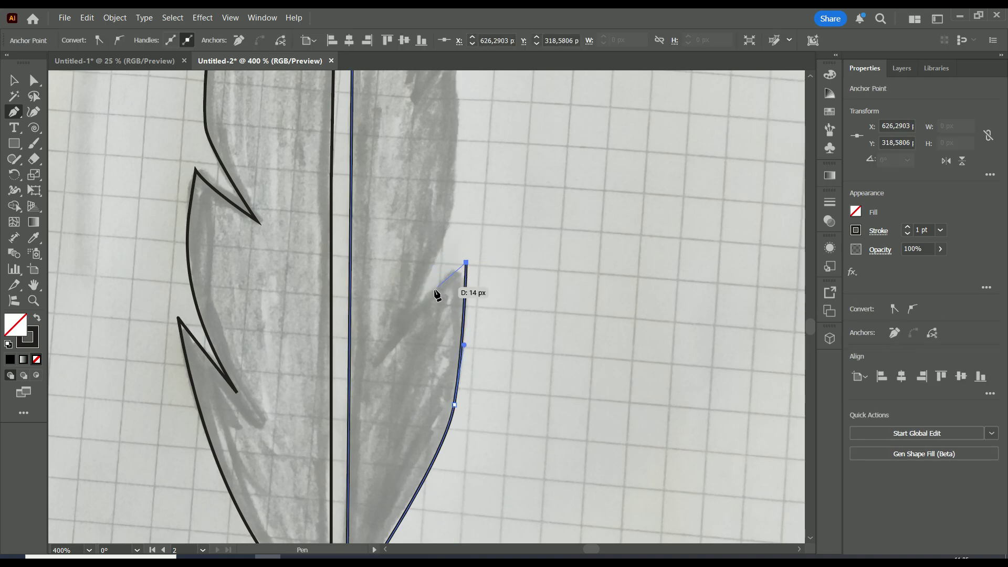
pyautogui.click(409, 317)
pyautogui.moveTo(408, 319)
pyautogui.mouseDown()
pyautogui.moveTo(399, 315)
pyautogui.moveTo(393, 328)
pyautogui.mouseUp()
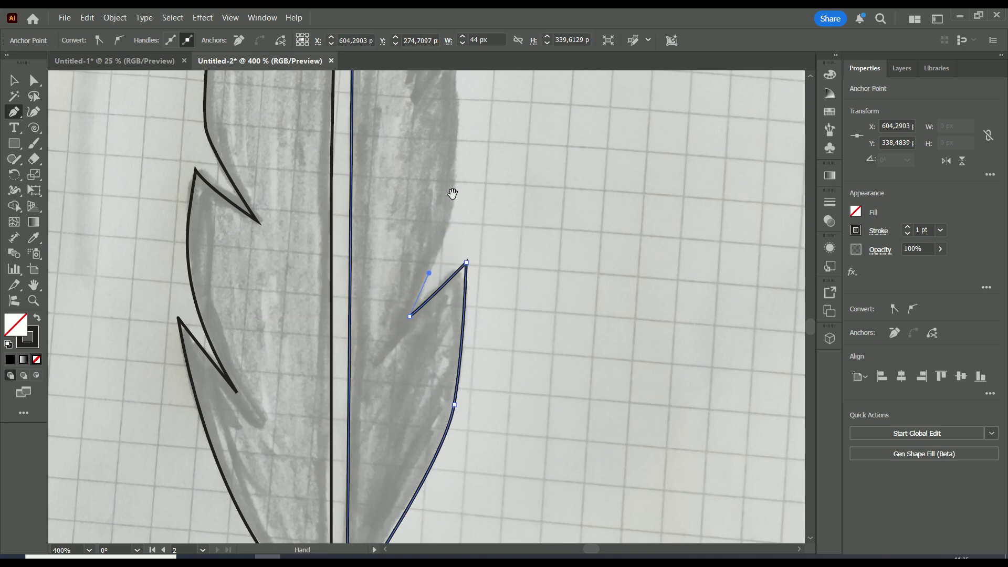
# Curve the path up the middle right barb to a pointed tip and bring it back down into the upper notch.
pyautogui.scroll(4, 442, 255)
pyautogui.moveTo(432, 309); pyautogui.dragTo(432, 208)
pyautogui.click(431, 217)
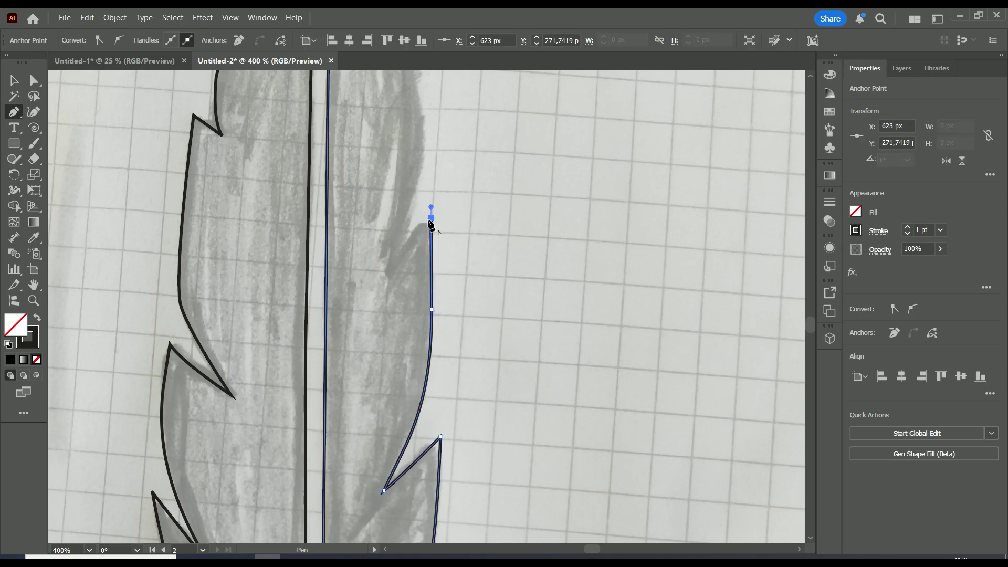
pyautogui.click(389, 271)
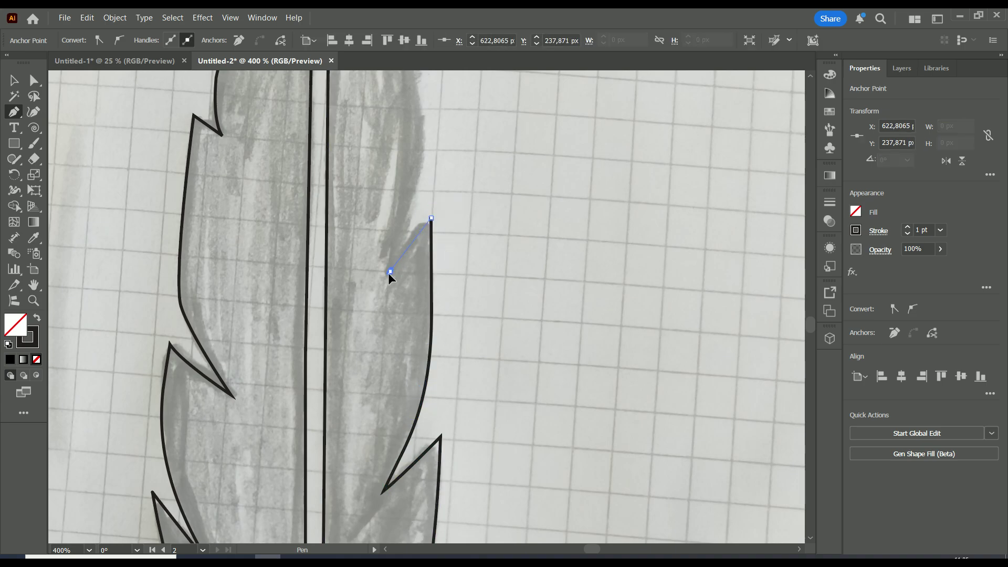
pyautogui.moveTo(378, 277); pyautogui.dragTo(402, 232)
# Trace the top right barb's outer curve up to the feather tip and close the path at its starting anchor.
pyautogui.moveTo(423, 151); pyautogui.dragTo(398, 206)
pyautogui.moveTo(391, 172); pyautogui.dragTo(468, 371)
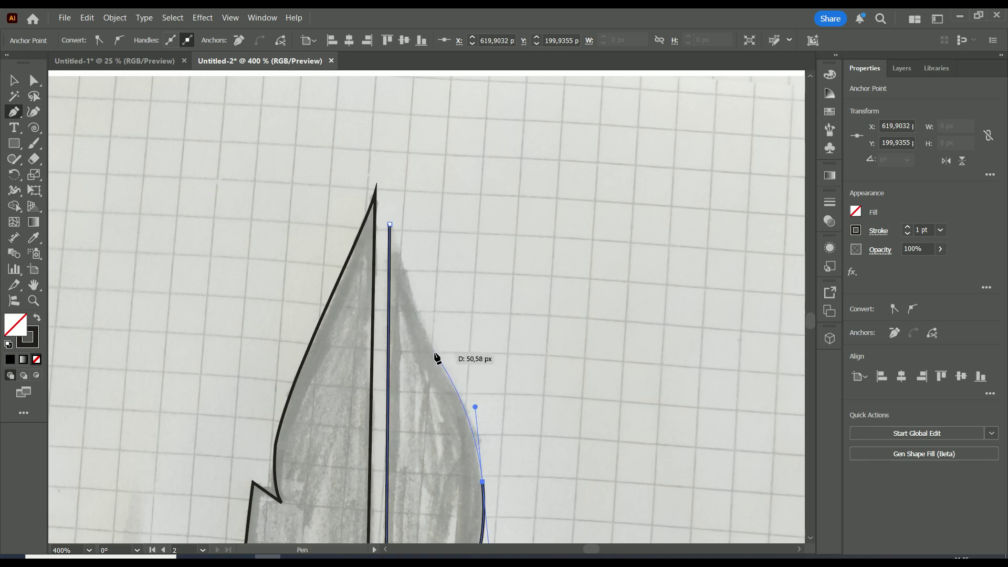
pyautogui.click(434, 352)
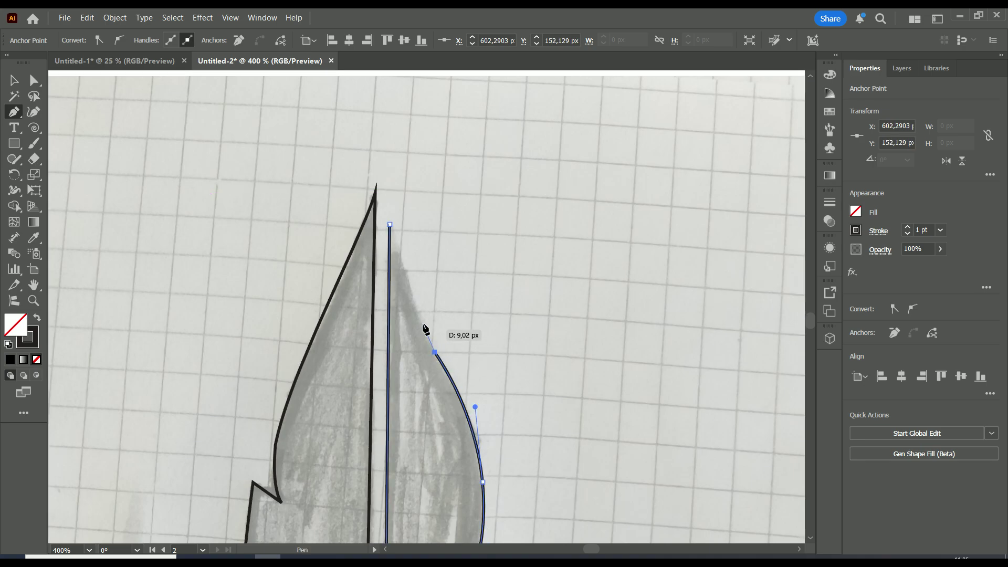
pyautogui.click(390, 225)
# Examine the full traced feather outline against the pencil sketch.
pyautogui.hotkey('ctrl', '-')
pyautogui.hotkey('ctrl', '-')
pyautogui.hotkey('ctrl', '-')
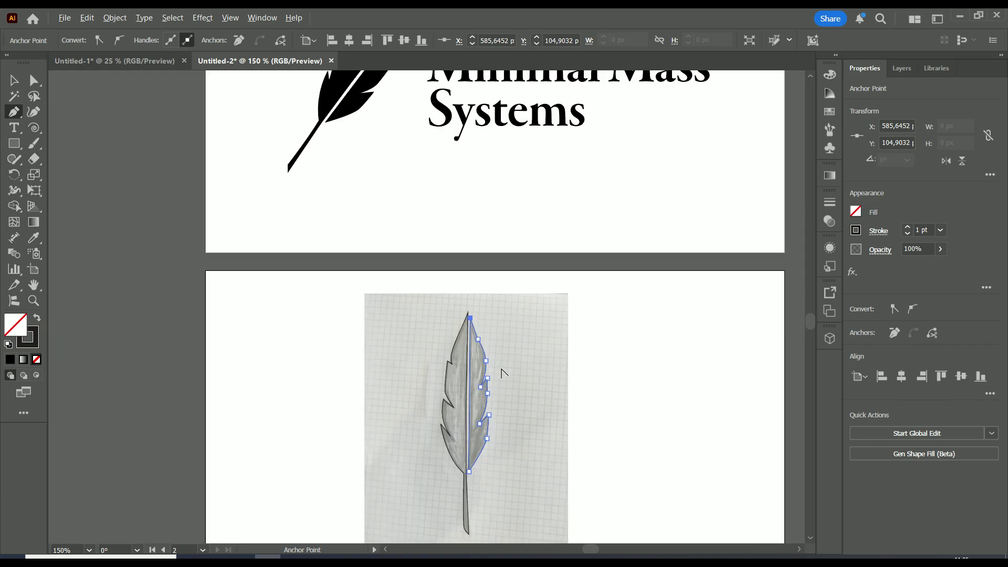
pyautogui.scroll(1, 502, 374)
pyautogui.scroll(-3, 448, 227)
pyautogui.scroll(-1, 424, 313)
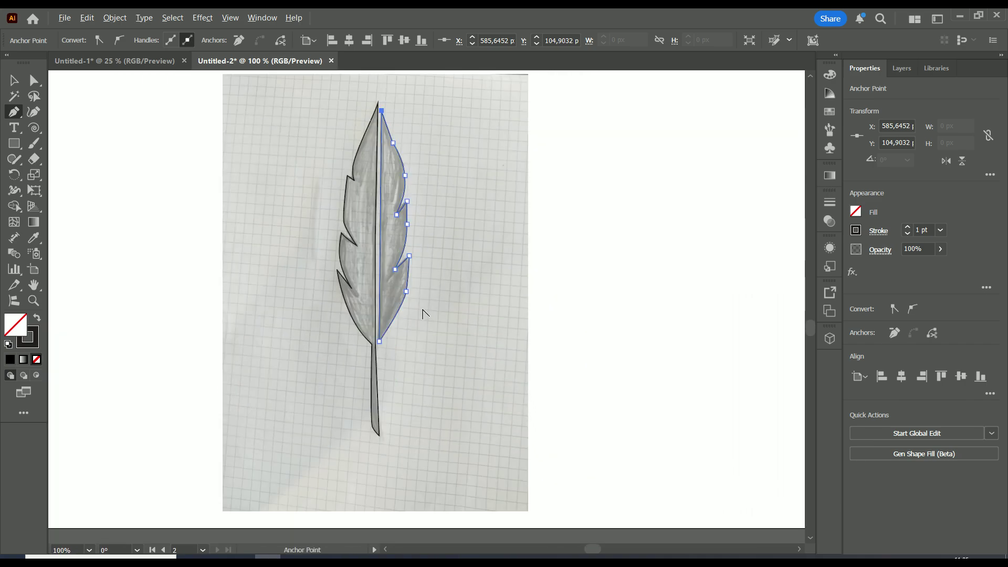
pyautogui.scroll(1, 422, 314)
pyautogui.scroll(-1, 408, 264)
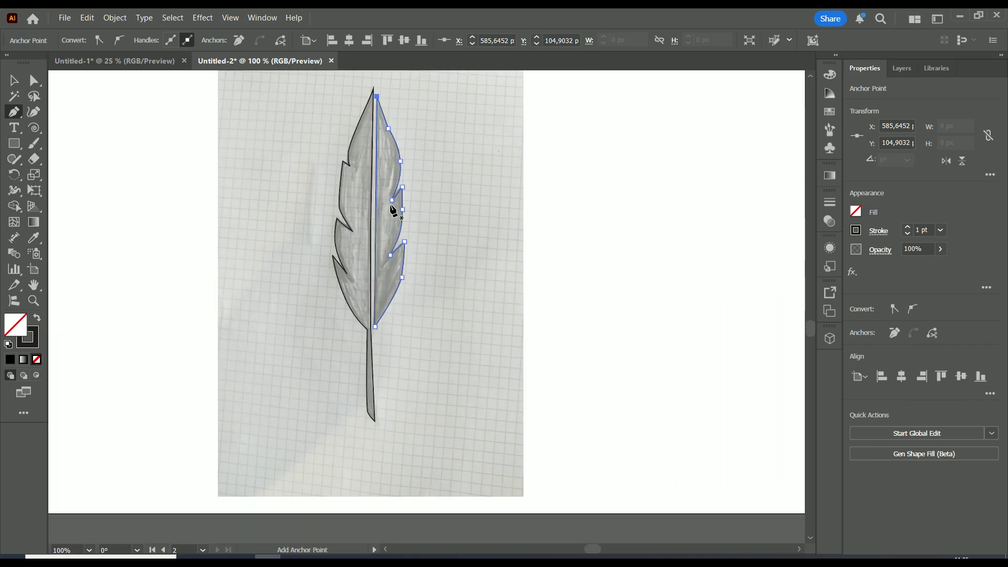
pyautogui.moveTo(392, 210); pyautogui.dragTo(427, 311)
# Unlock the linked sketch image in the layer list and delete it, leaving the traced paths.
pyautogui.click(13, 80)
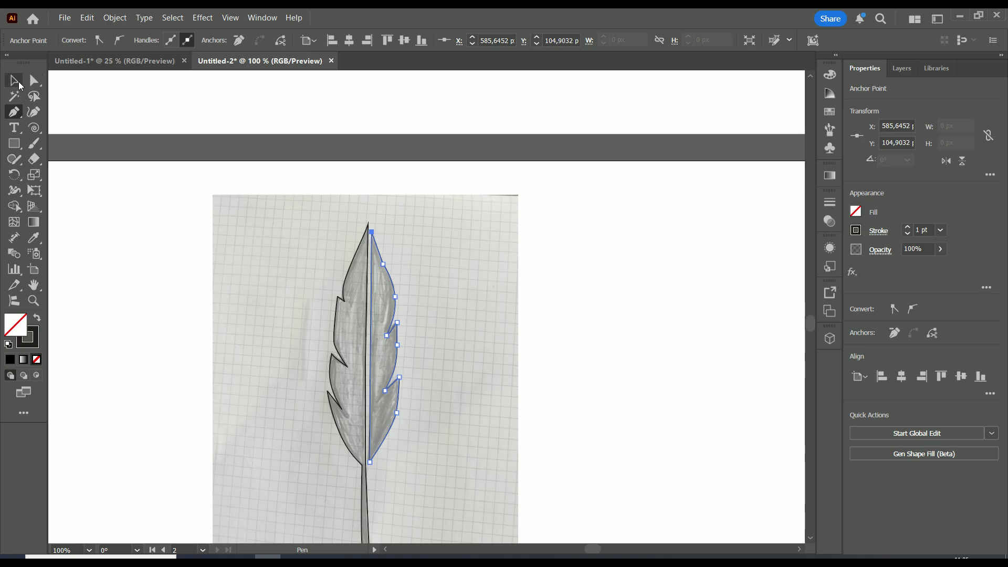
pyautogui.click(335, 258)
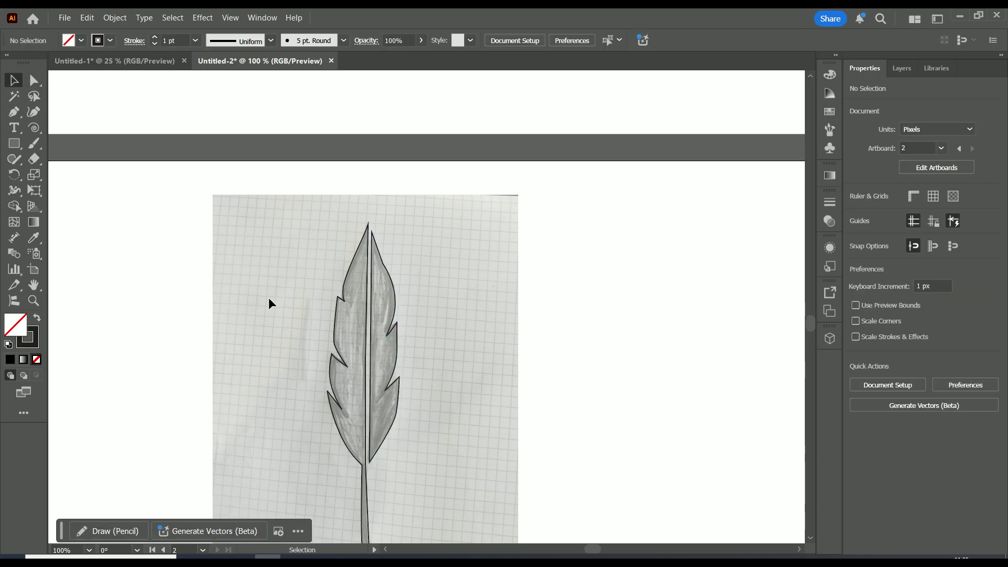
pyautogui.click(932, 71)
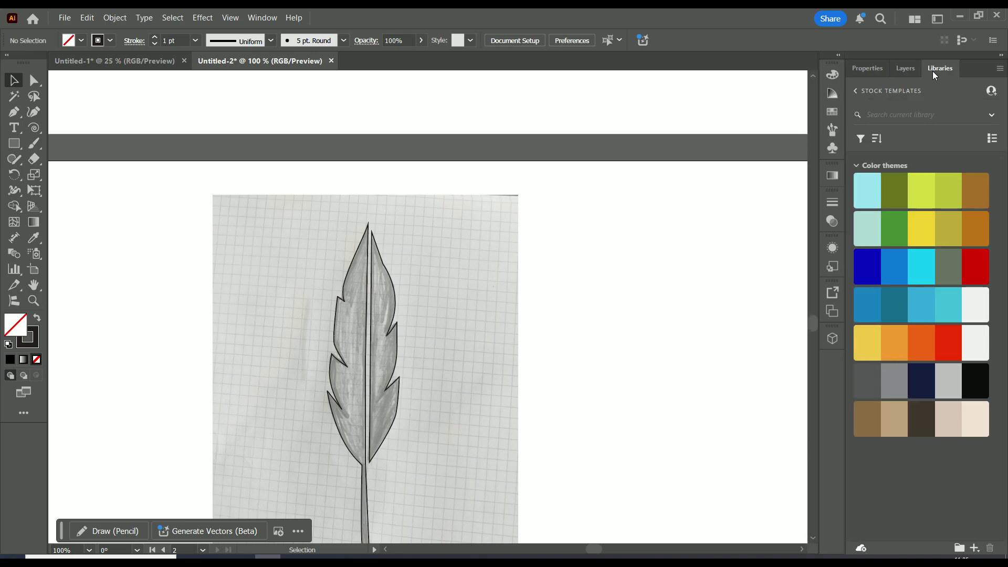
pyautogui.click(913, 70)
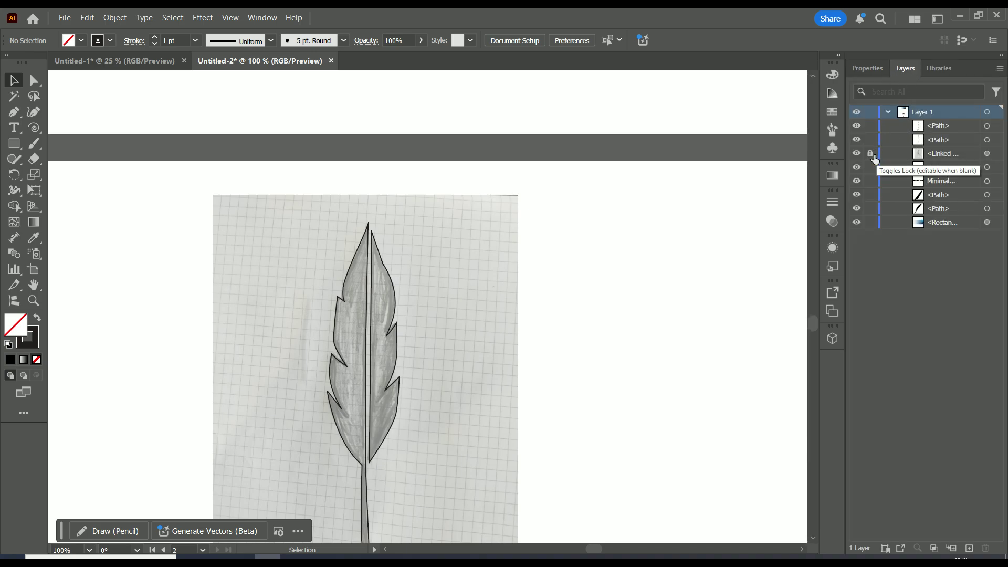
pyautogui.click(920, 157)
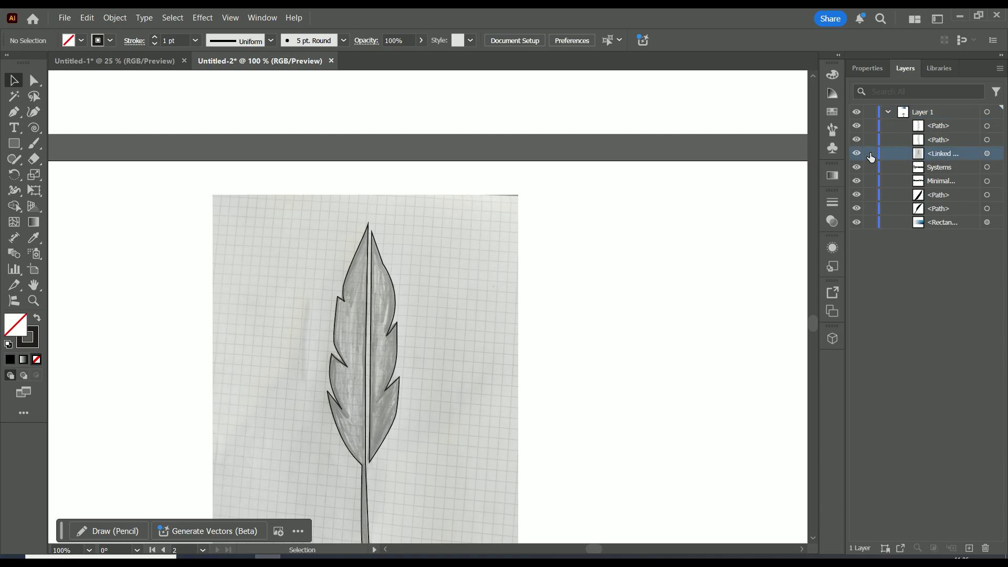
pyautogui.click(484, 246)
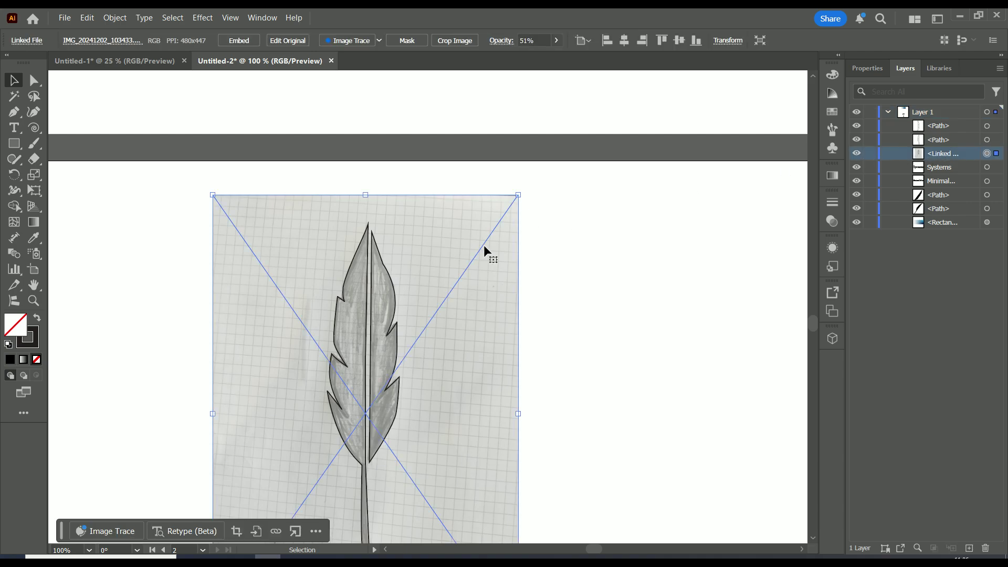
pyautogui.press('Delete')
# Move the upper anchor on the right half's outer edge to about X 604 px, Y 146 px to smooth the outline.
pyautogui.scroll(2, 411, 338)
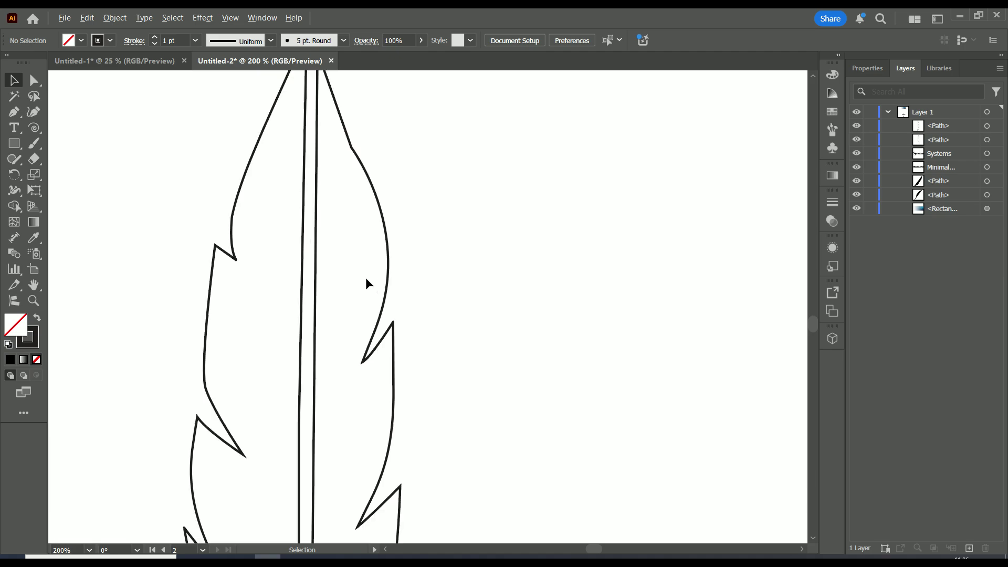
pyautogui.scroll(-2, 389, 229)
pyautogui.moveTo(393, 160); pyautogui.dragTo(297, 530)
pyautogui.scroll(3, 273, 330)
pyautogui.moveTo(491, 198); pyautogui.dragTo(429, 295)
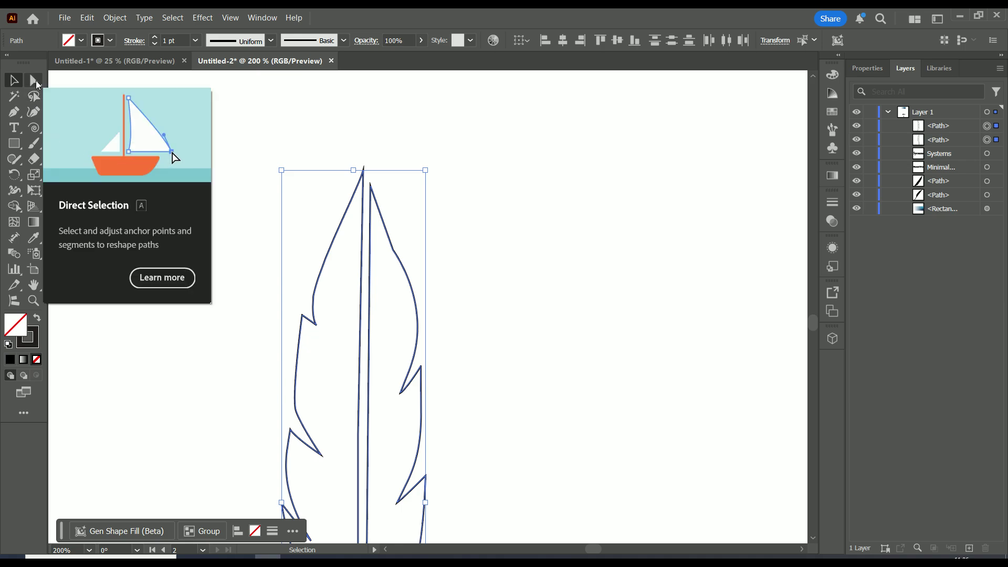
pyautogui.click(35, 80)
pyautogui.scroll(1, 378, 248)
pyautogui.scroll(1, 378, 248)
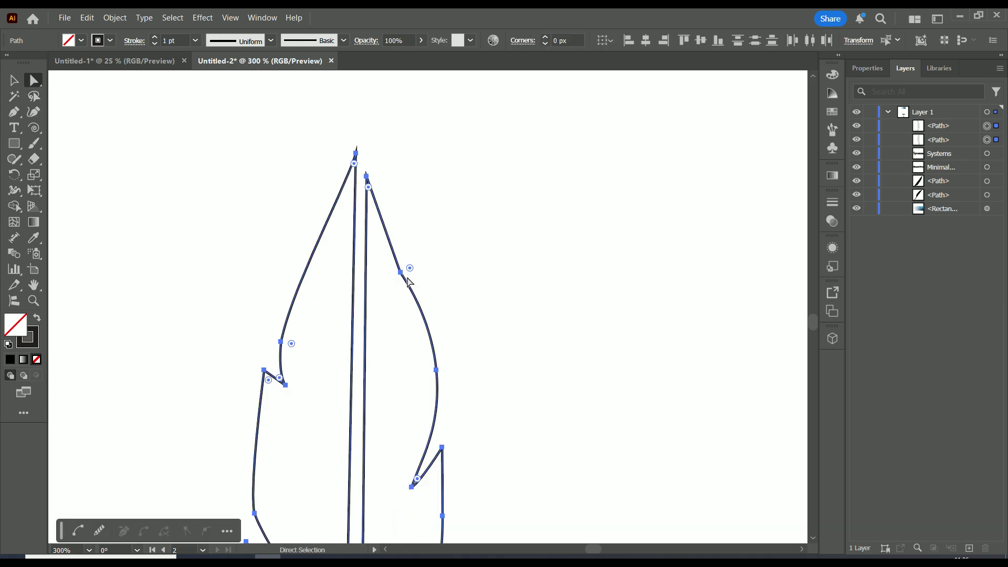
pyautogui.moveTo(401, 274); pyautogui.dragTo(406, 265)
# Adjust the direction handles of the top right barb's widest anchor, lengthening the lower handle to refine the curve.
pyautogui.scroll(-3, 465, 303)
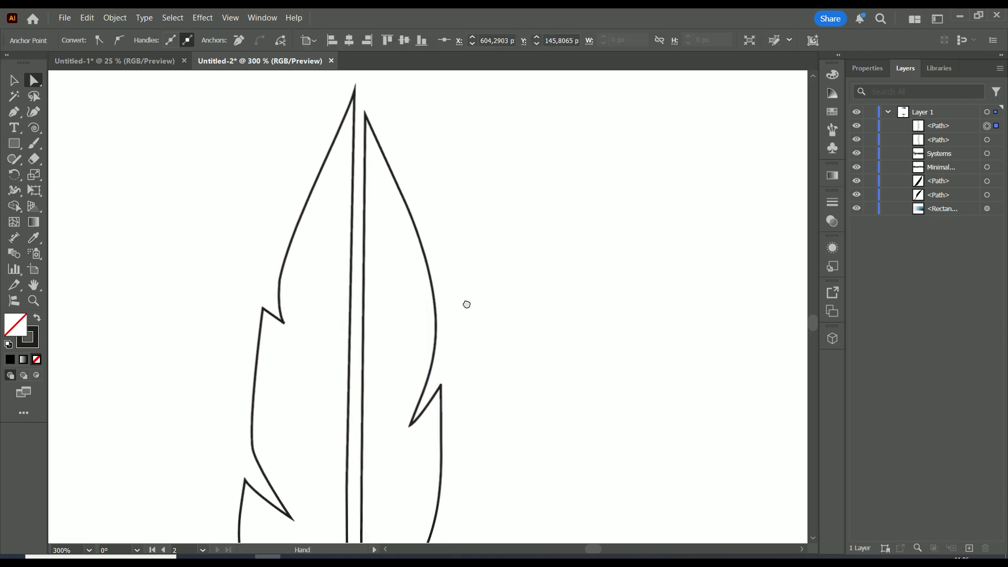
pyautogui.moveTo(430, 242)
pyautogui.mouseDown()
pyautogui.moveTo(440, 239)
pyautogui.moveTo(429, 241)
pyautogui.mouseUp()
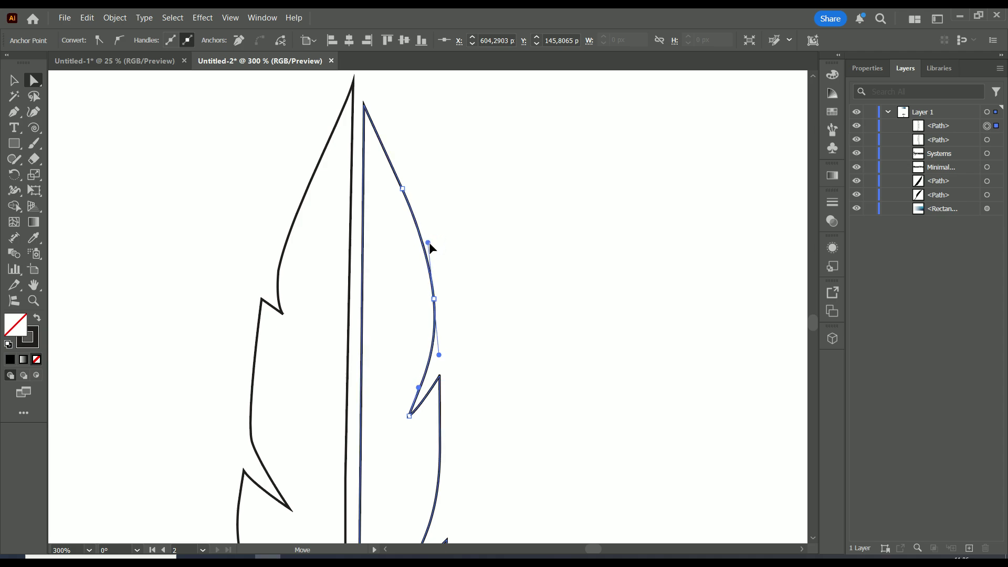
pyautogui.click(433, 299)
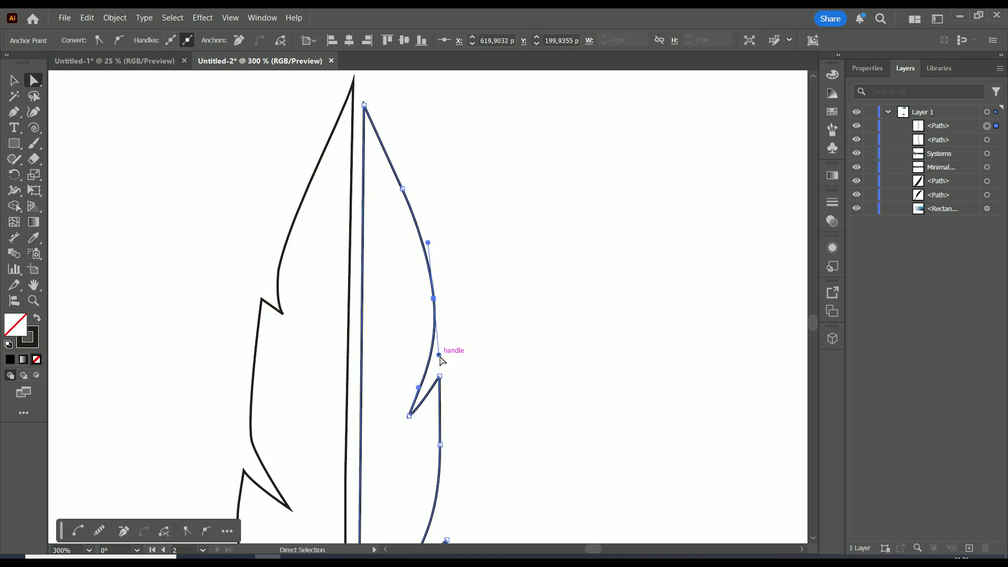
pyautogui.moveTo(439, 355); pyautogui.dragTo(440, 380)
# Round the corner where the left half's lower edge meets the stem, then deselect the path.
pyautogui.moveTo(485, 417); pyautogui.dragTo(520, 257)
pyautogui.moveTo(380, 158); pyautogui.dragTo(409, 319)
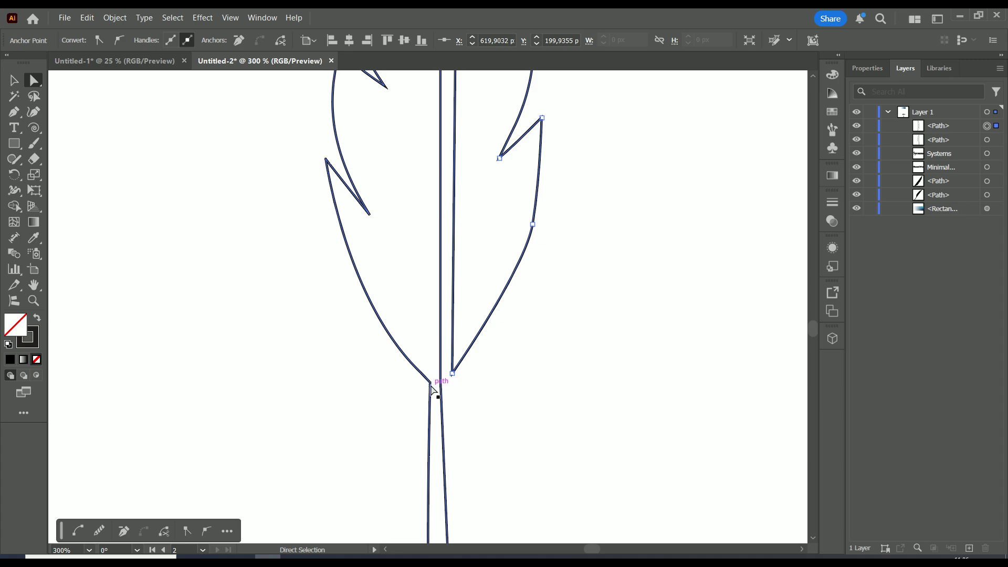
pyautogui.click(430, 385)
pyautogui.scroll(3, 429, 386)
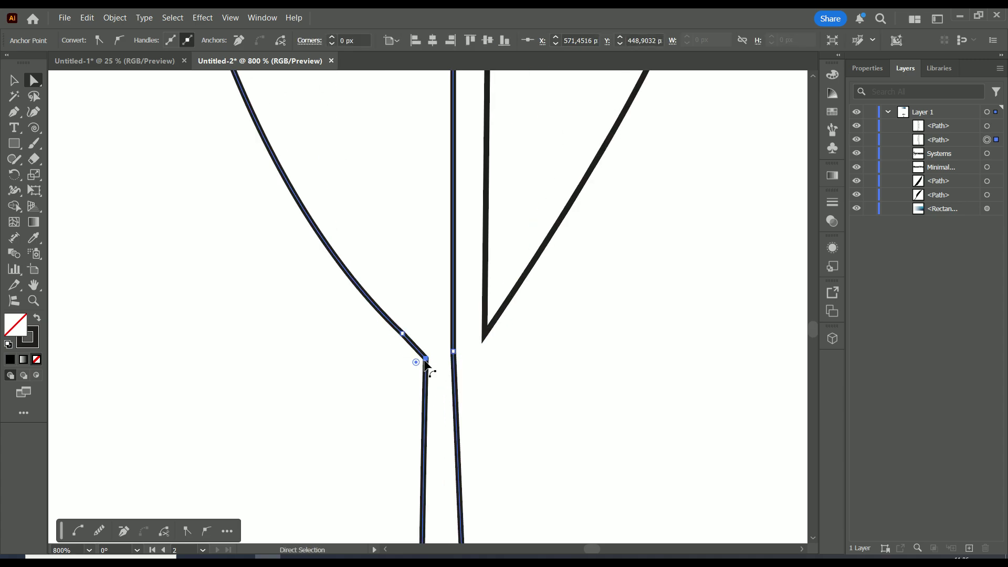
pyautogui.moveTo(416, 367); pyautogui.dragTo(365, 383)
pyautogui.click(538, 351)
# Select both feather halves, set the fill to black and fill each half with Shape Builder, then deselect.
pyautogui.scroll(-5, 546, 414)
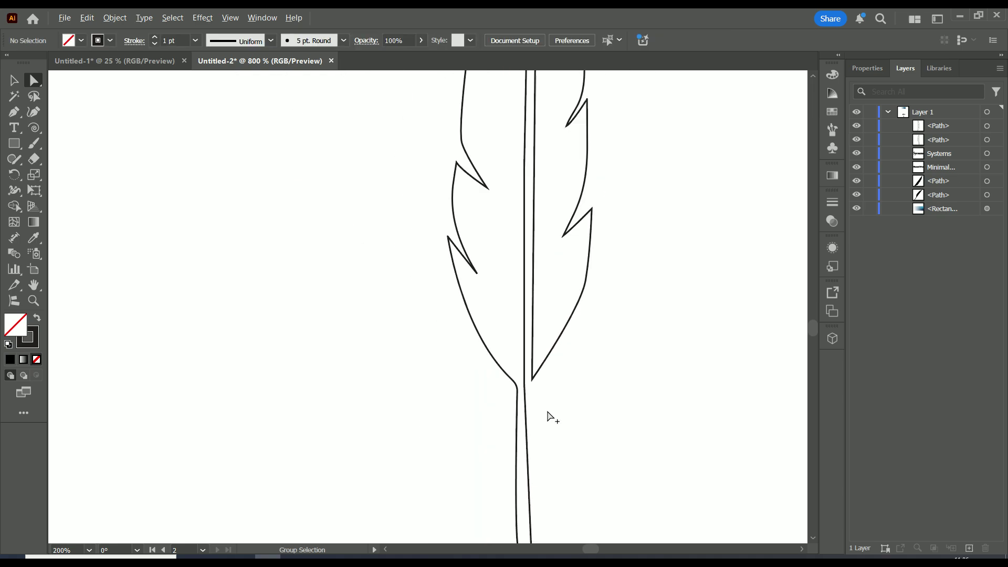
pyautogui.scroll(-2, 595, 363)
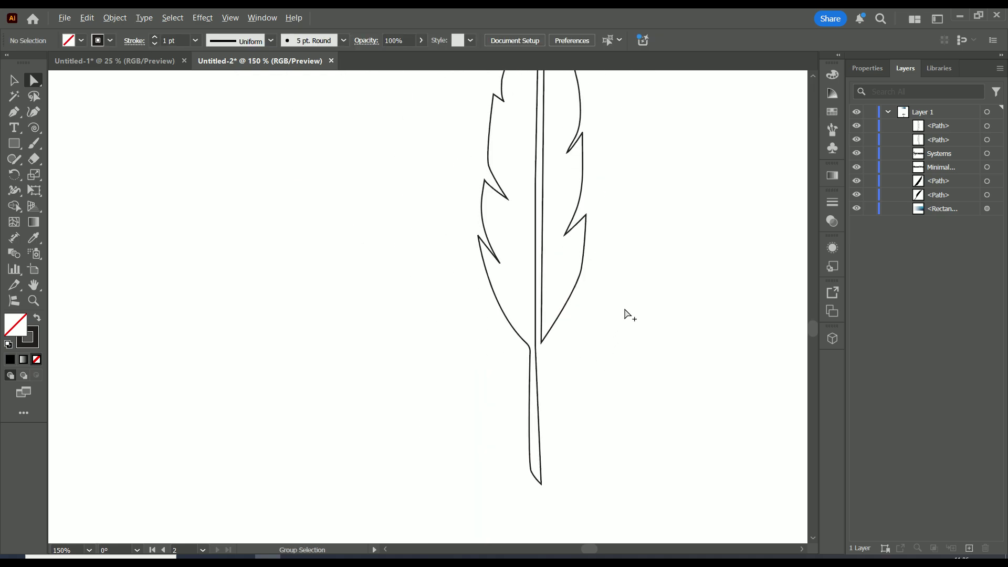
pyautogui.scroll(-2, 628, 315)
pyautogui.moveTo(670, 236); pyautogui.dragTo(578, 302)
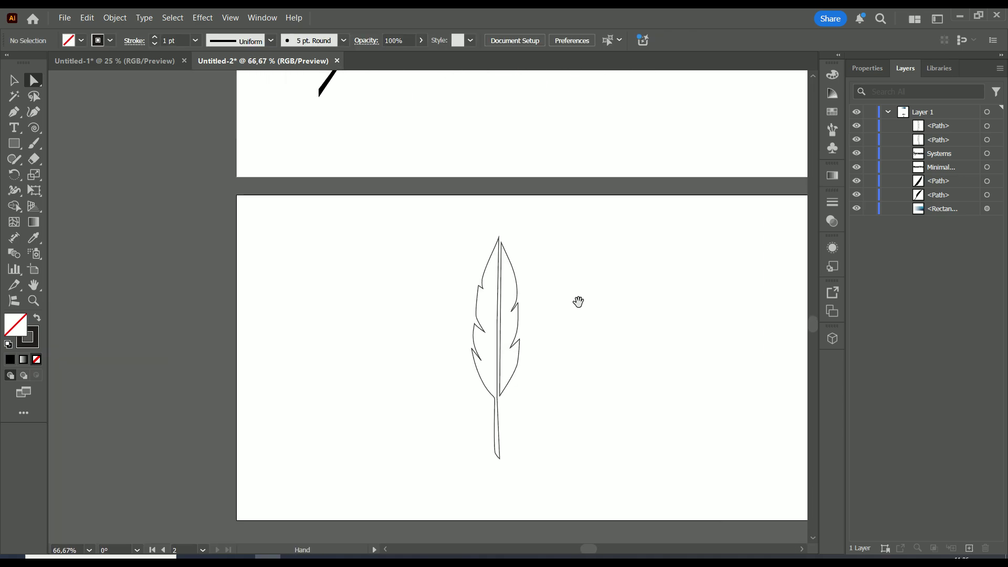
pyautogui.moveTo(561, 216); pyautogui.dragTo(400, 512)
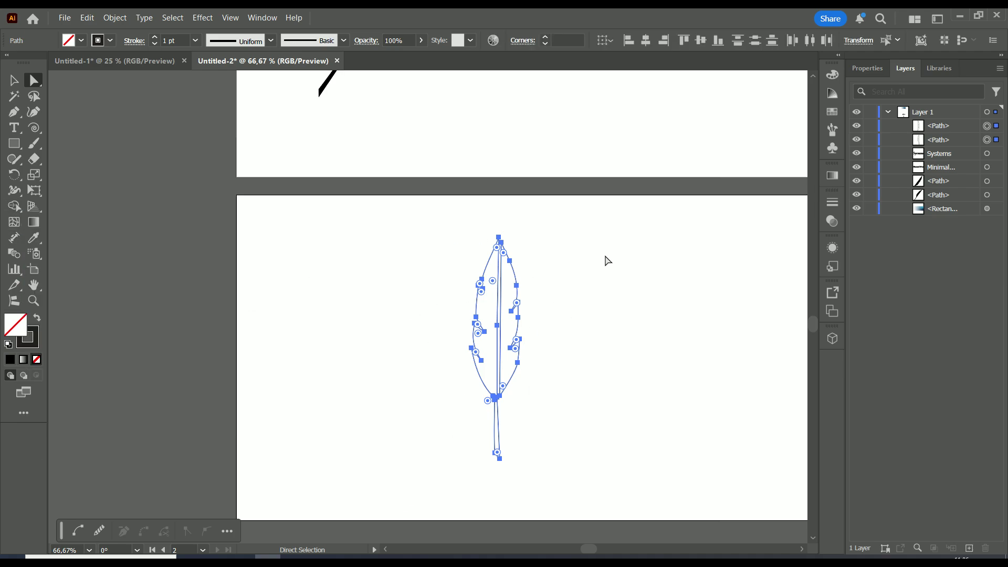
pyautogui.click(14, 207)
pyautogui.click(863, 69)
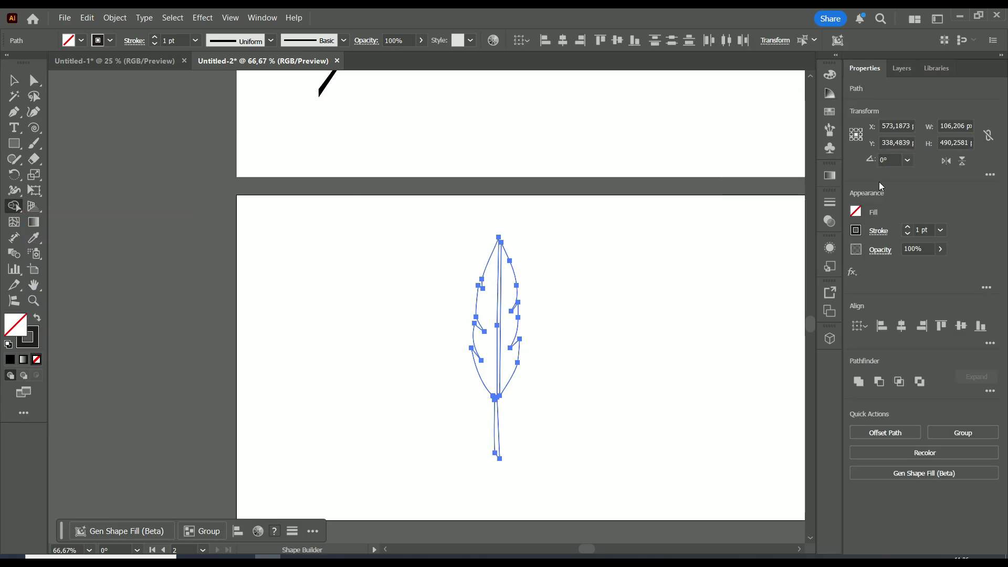
pyautogui.click(855, 211)
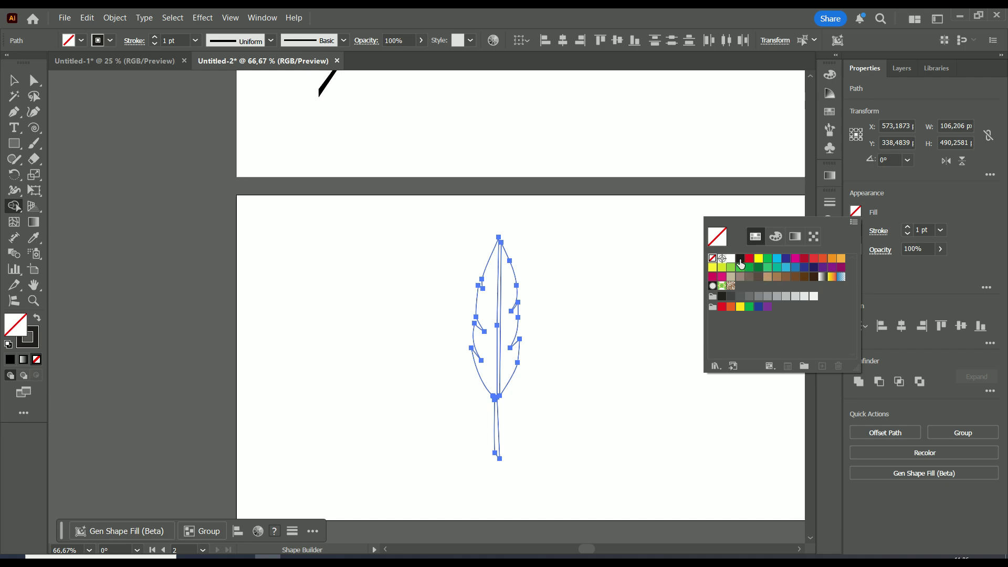
pyautogui.click(740, 259)
pyautogui.click(509, 329)
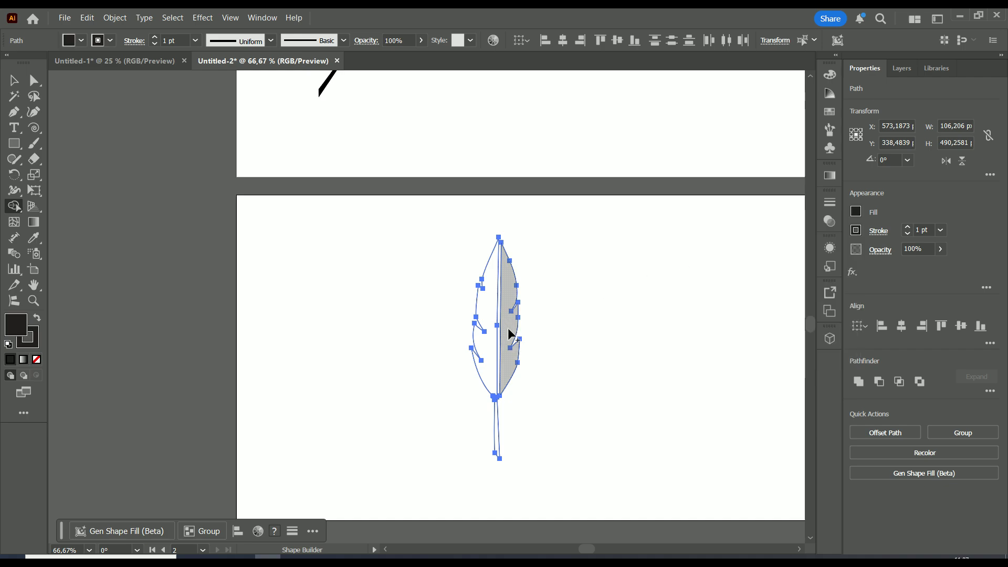
pyautogui.click(508, 331)
pyautogui.click(485, 310)
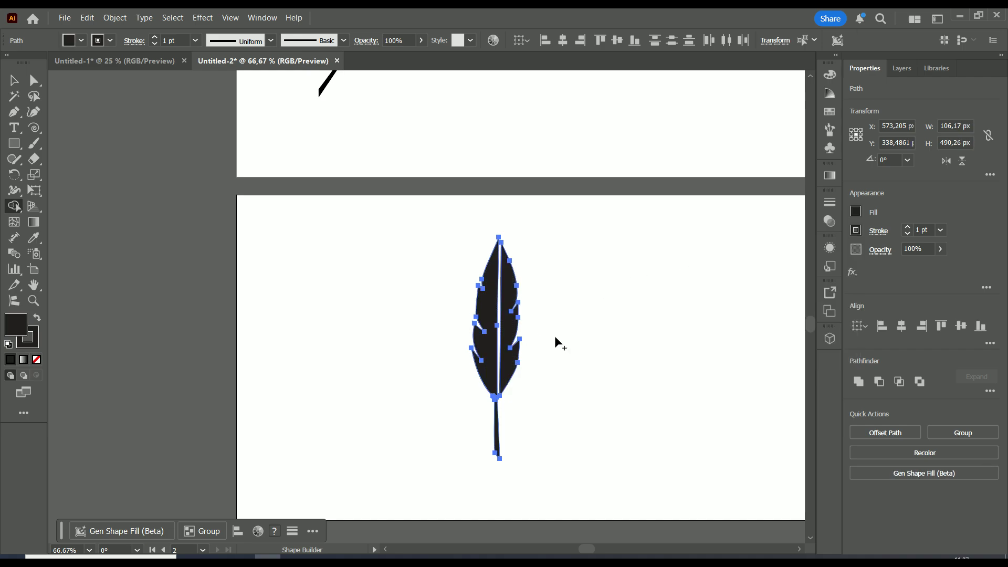
pyautogui.hotkey('ctrl', '1')
pyautogui.click(16, 79)
pyautogui.click(281, 207)
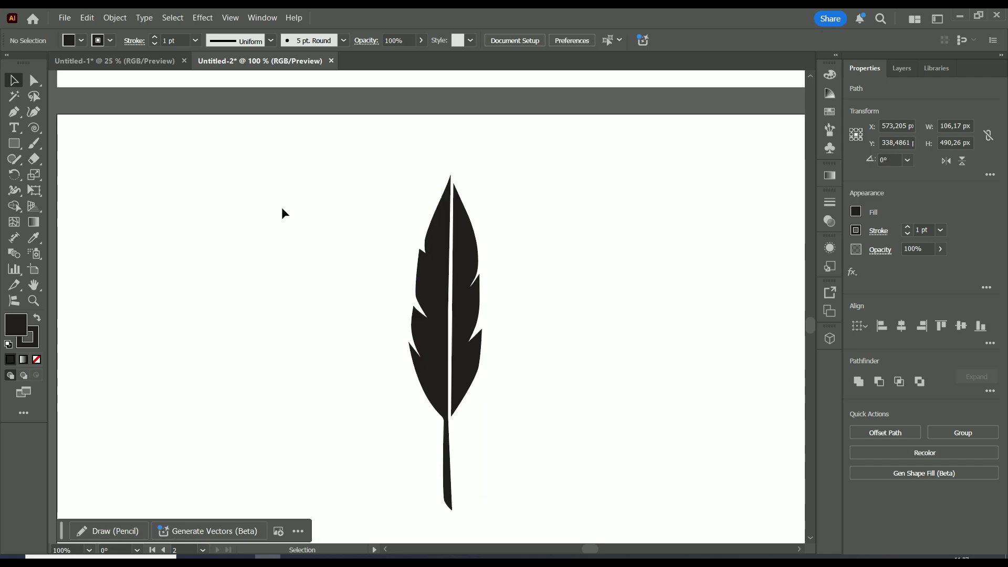
# Rotate the whole feather clockwise to an angle of about 327°, move it into the left half of the artboard and deselect it.
pyautogui.hotkey('ctrl', '-')
pyautogui.click(456, 351)
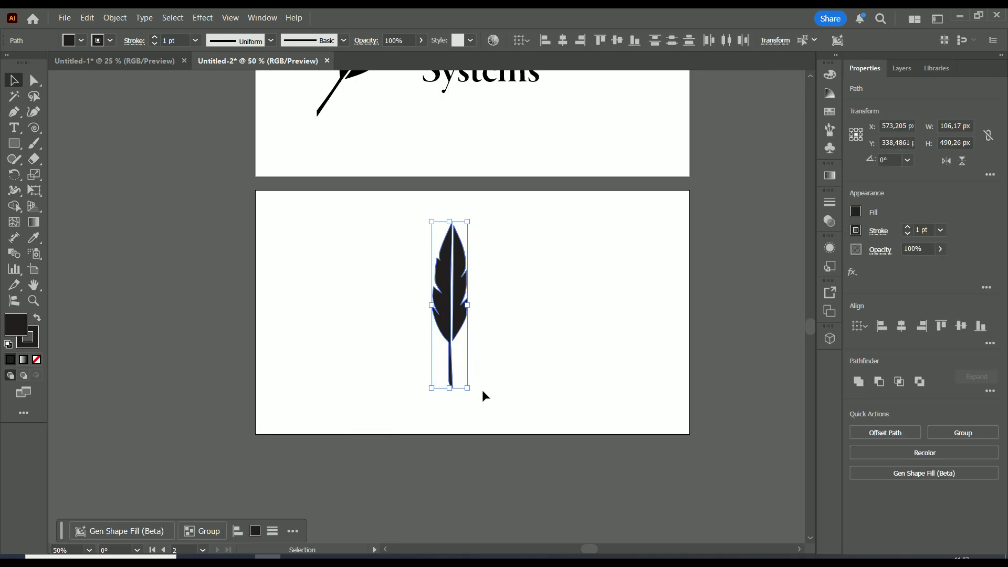
pyautogui.moveTo(470, 395); pyautogui.dragTo(415, 391)
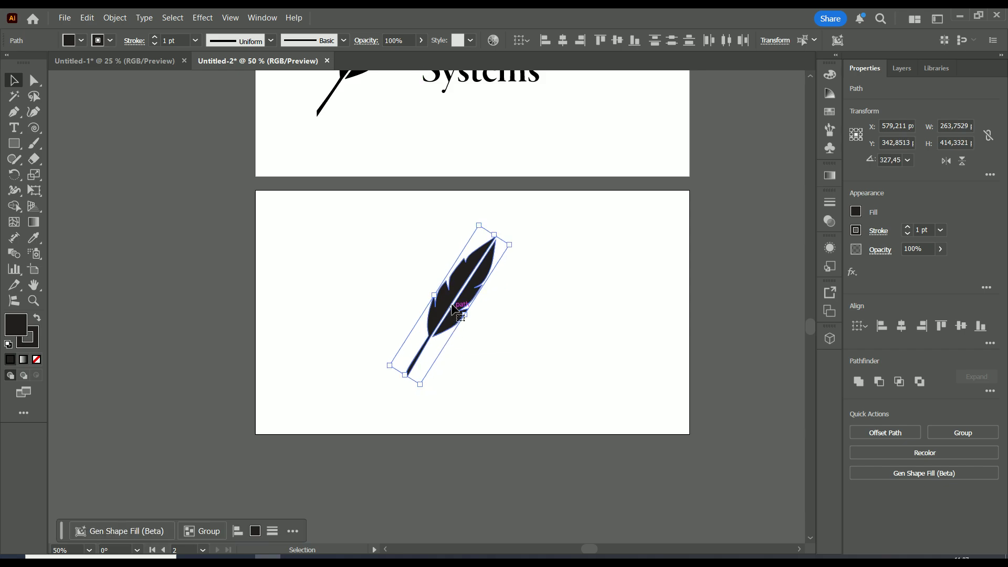
pyautogui.moveTo(457, 312); pyautogui.dragTo(361, 304)
pyautogui.click(489, 256)
pyautogui.scroll(1, 493, 283)
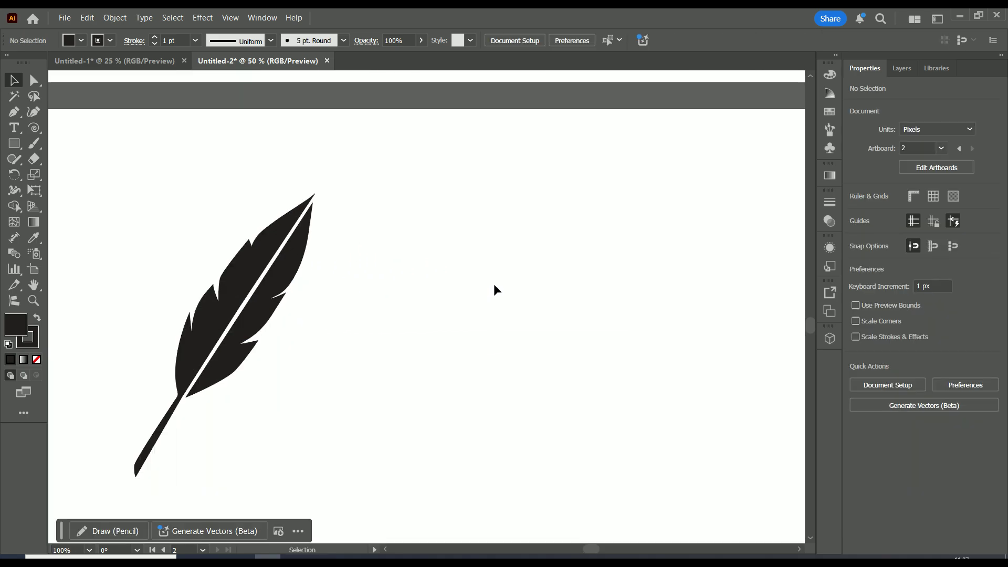
pyautogui.scroll(-1, 496, 286)
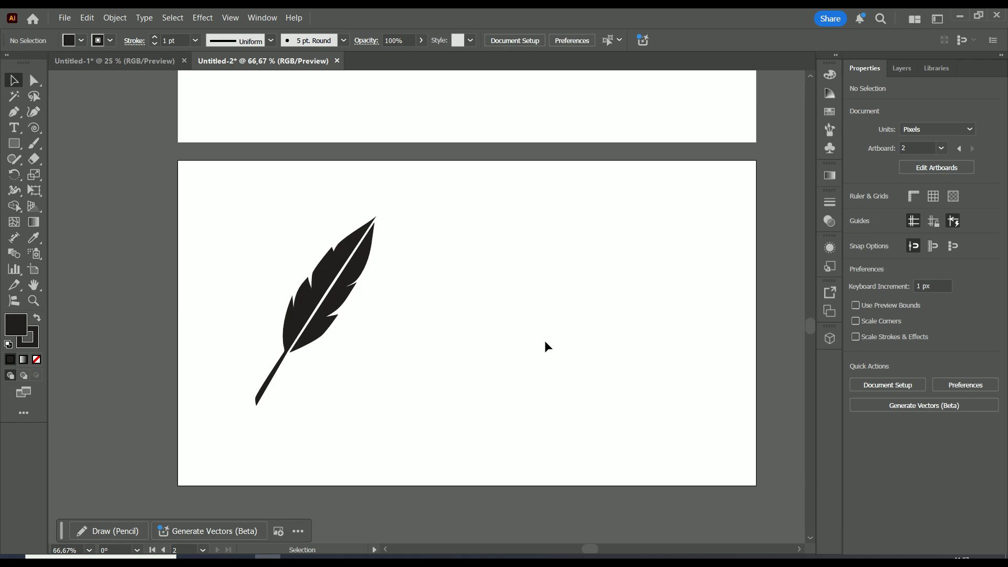
pyautogui.hotkey('alt', 'r')
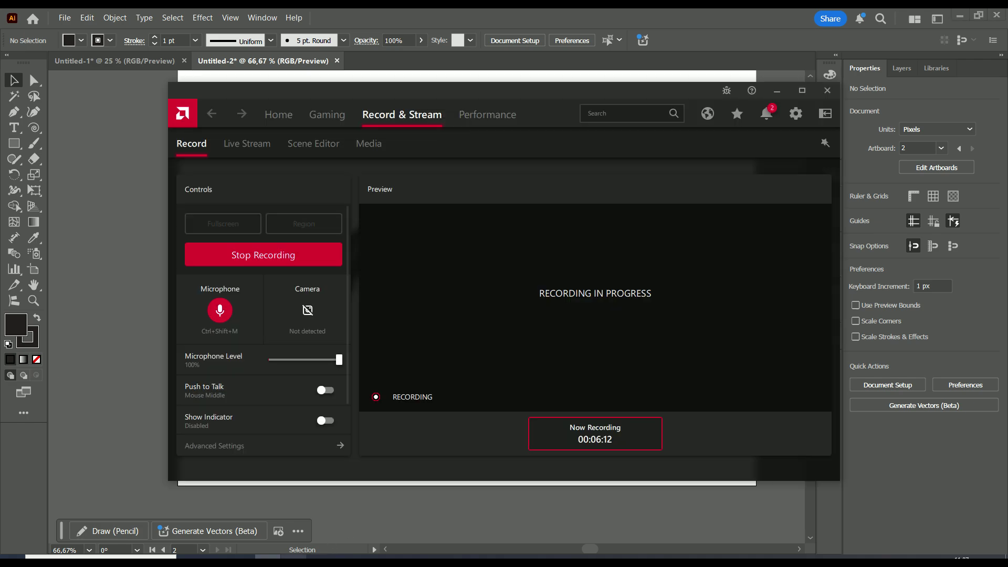